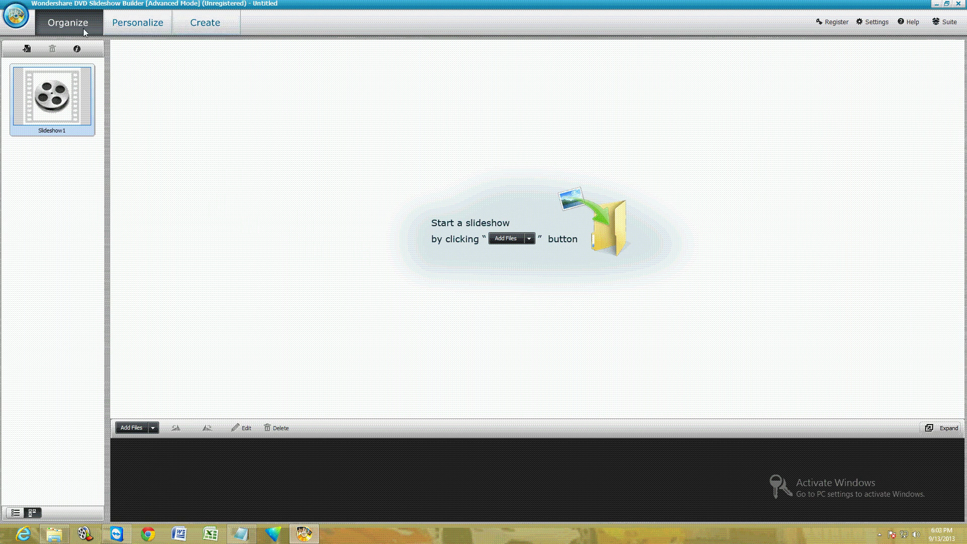
# Open the Add Files dialog from the Organize page and move it to the upper left.
pyautogui.click(125, 27)
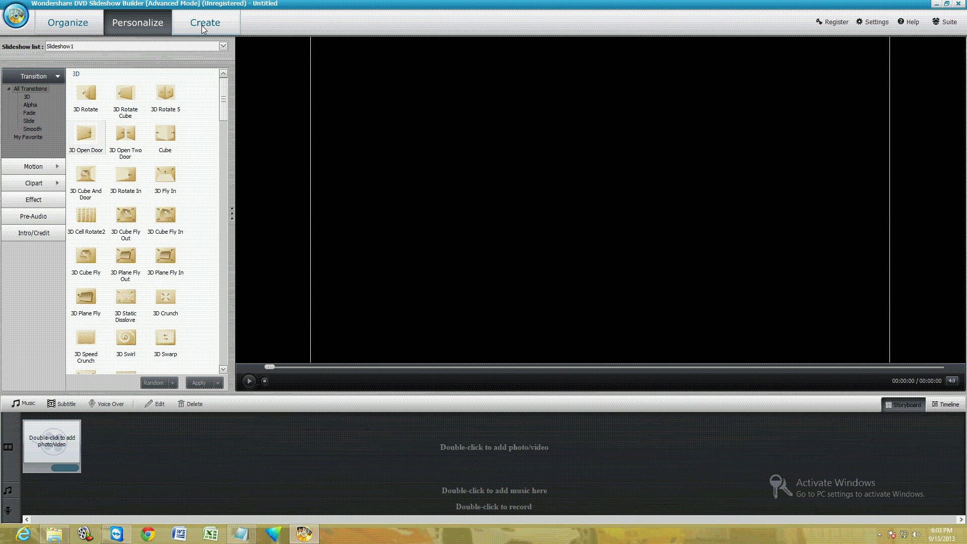
pyautogui.click(89, 28)
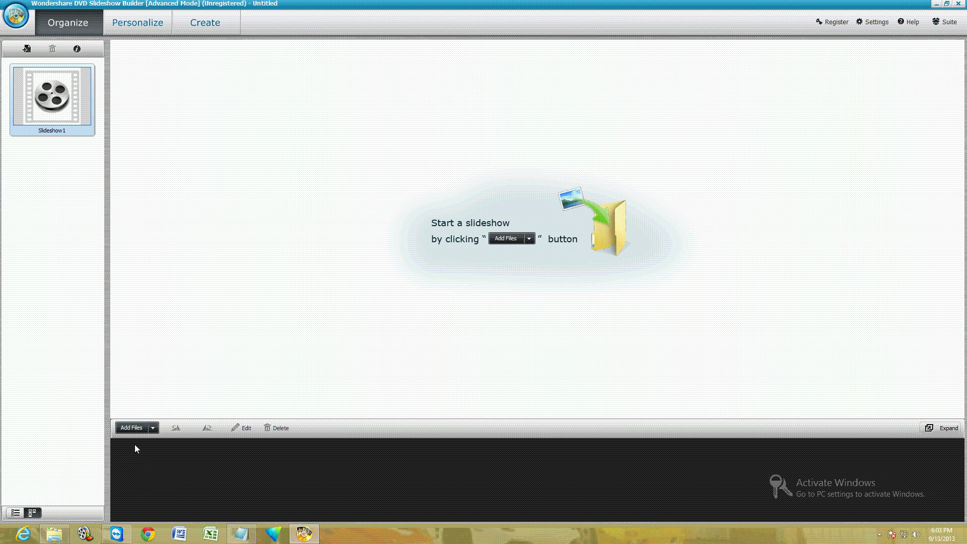
pyautogui.click(132, 427)
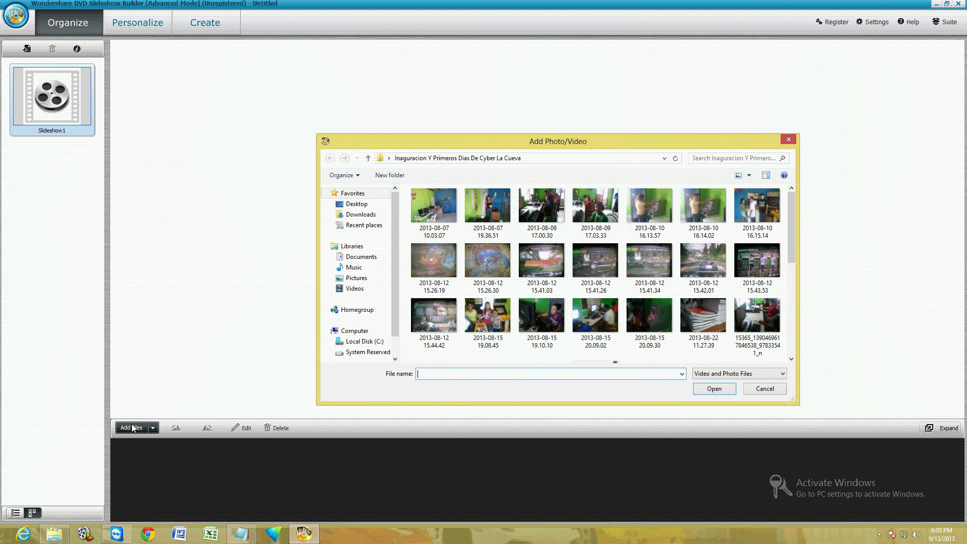
pyautogui.moveTo(525, 141); pyautogui.dragTo(389, 103)
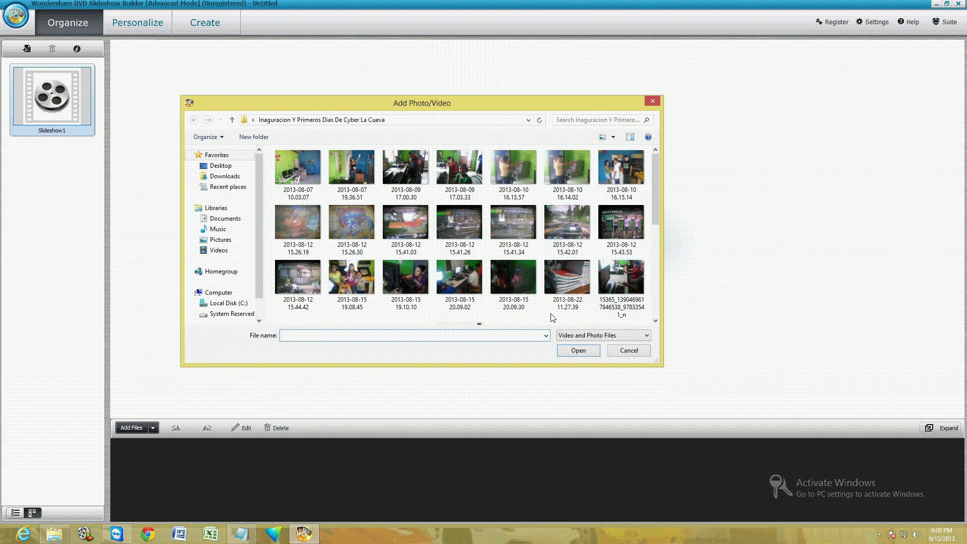
pyautogui.moveTo(285, 317); pyautogui.dragTo(637, 171)
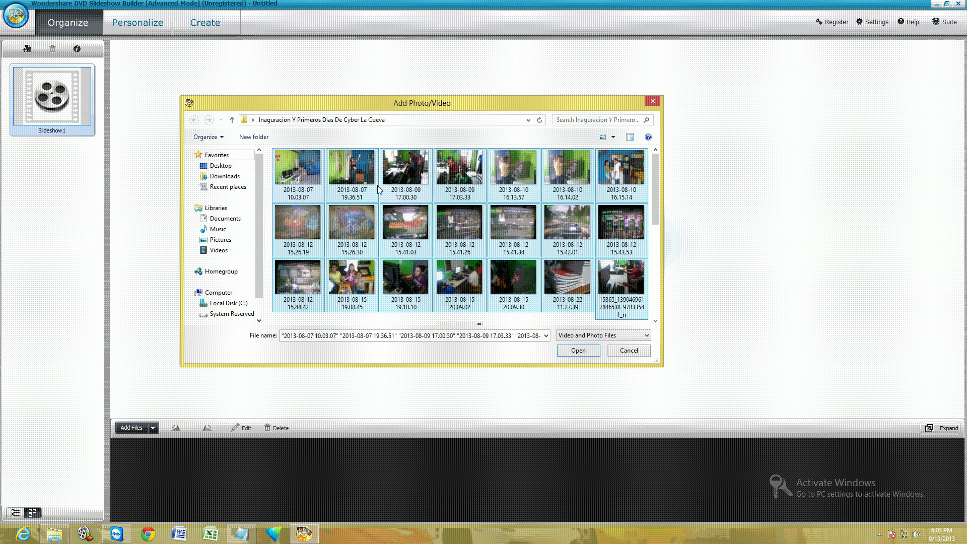
pyautogui.scroll(-1, 240, 167)
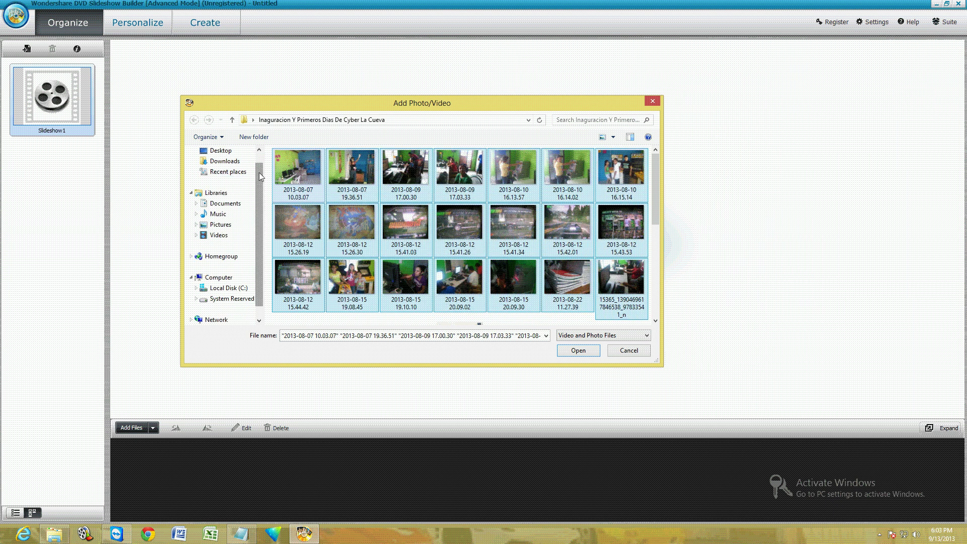
pyautogui.scroll(1, 237, 166)
# Import all 21 photos from Desktop > Inaguracion Y Primeros Dias De Cyber La Cueva.
pyautogui.click(233, 162)
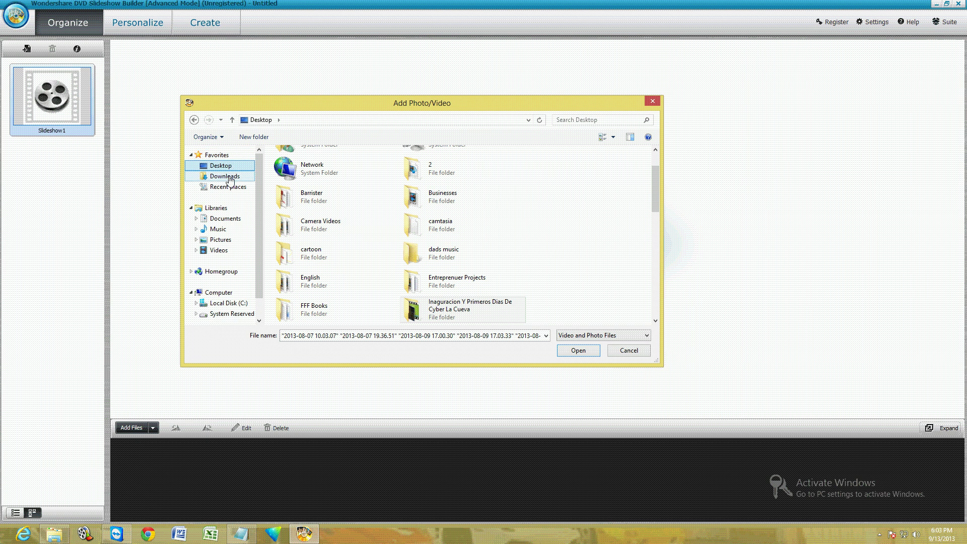
pyautogui.click(222, 239)
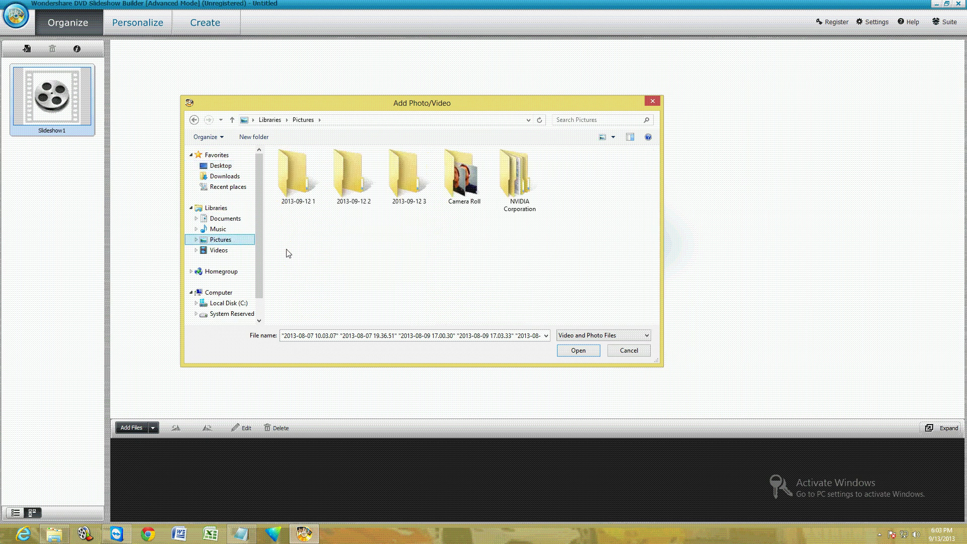
pyautogui.click(225, 218)
pyautogui.click(222, 166)
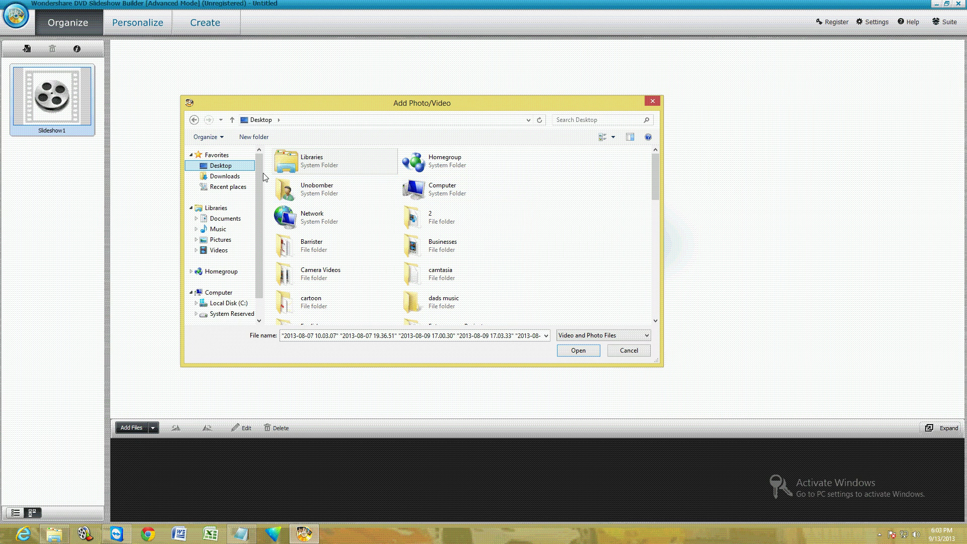
pyautogui.scroll(-5, 513, 236)
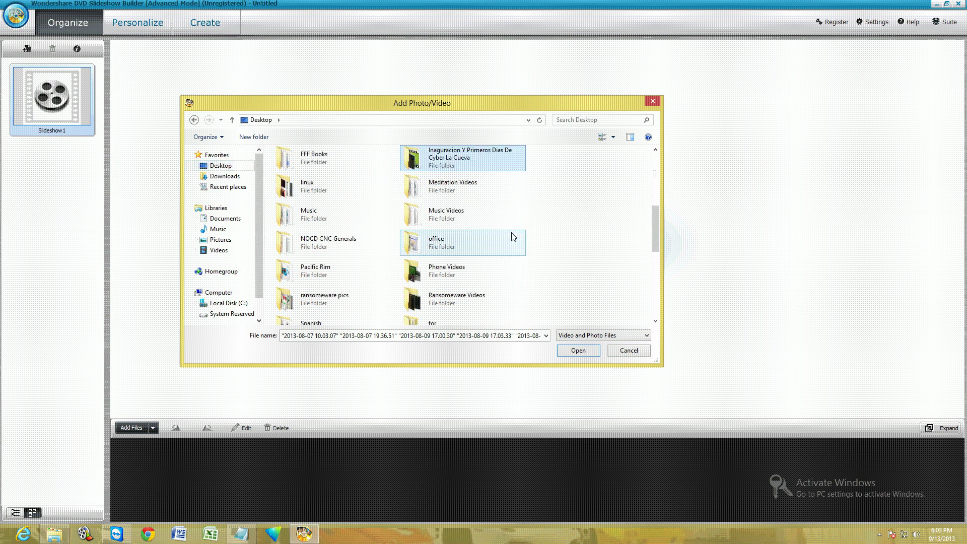
pyautogui.doubleClick(456, 159)
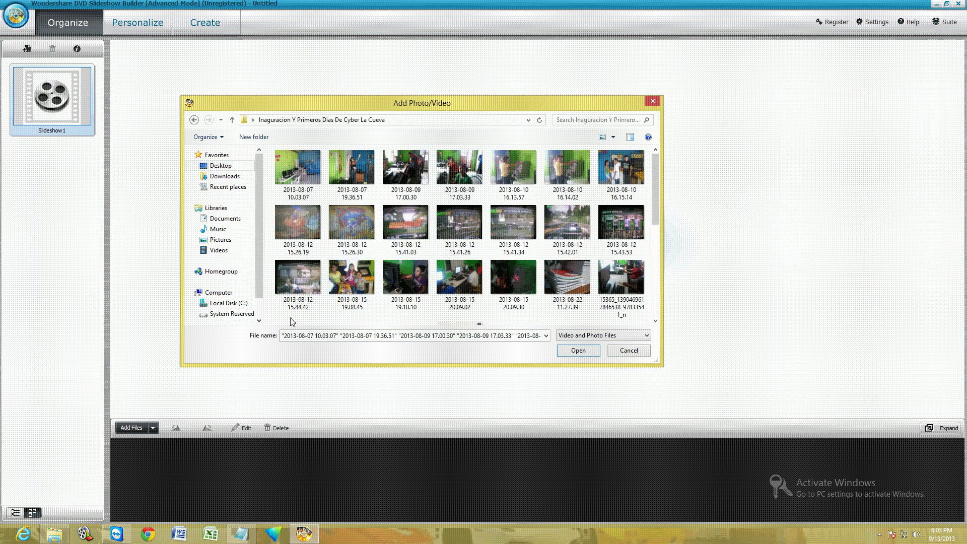
pyautogui.moveTo(292, 321); pyautogui.dragTo(637, 153)
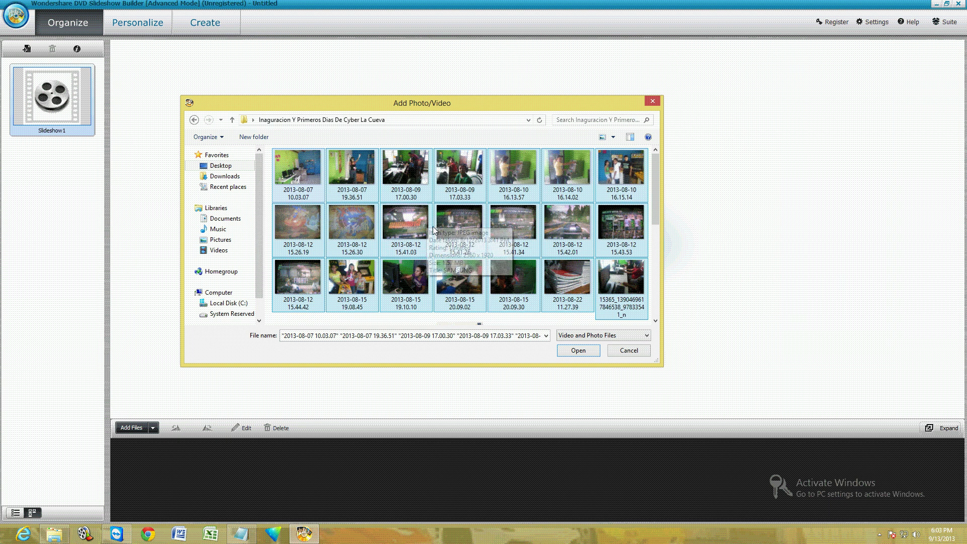
pyautogui.click(578, 351)
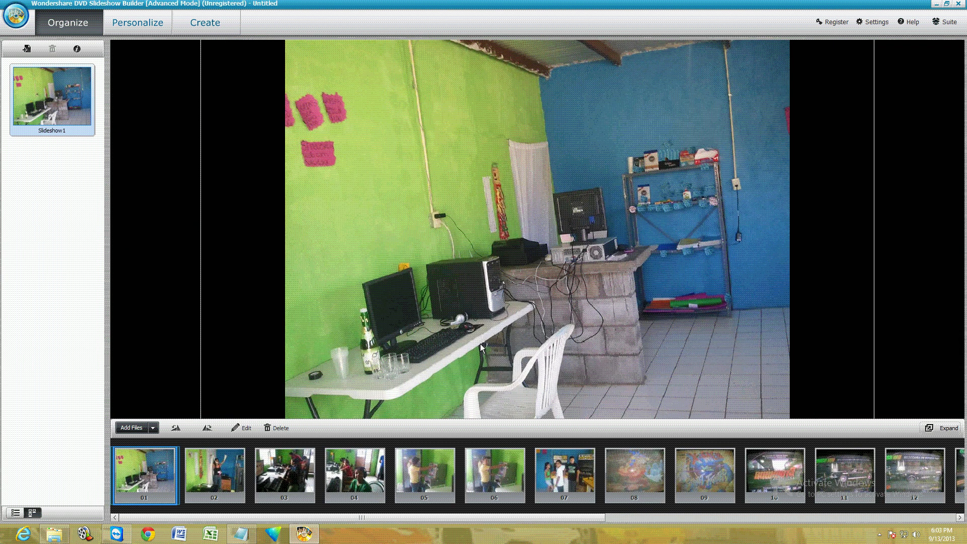
# Preview photos 02, 03, 04 and 01, then switch to the Personalize page.
pyautogui.click(229, 463)
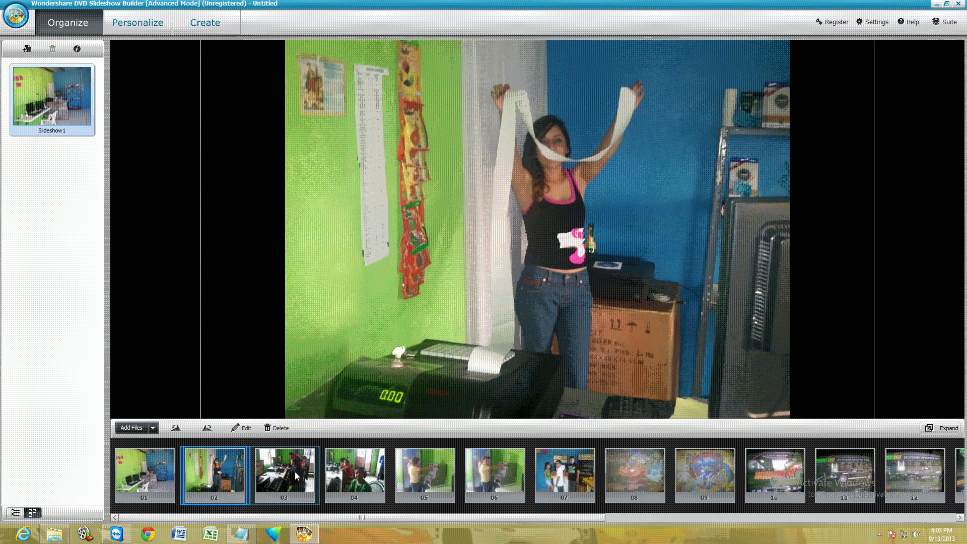
pyautogui.click(297, 474)
pyautogui.click(353, 468)
pyautogui.click(166, 468)
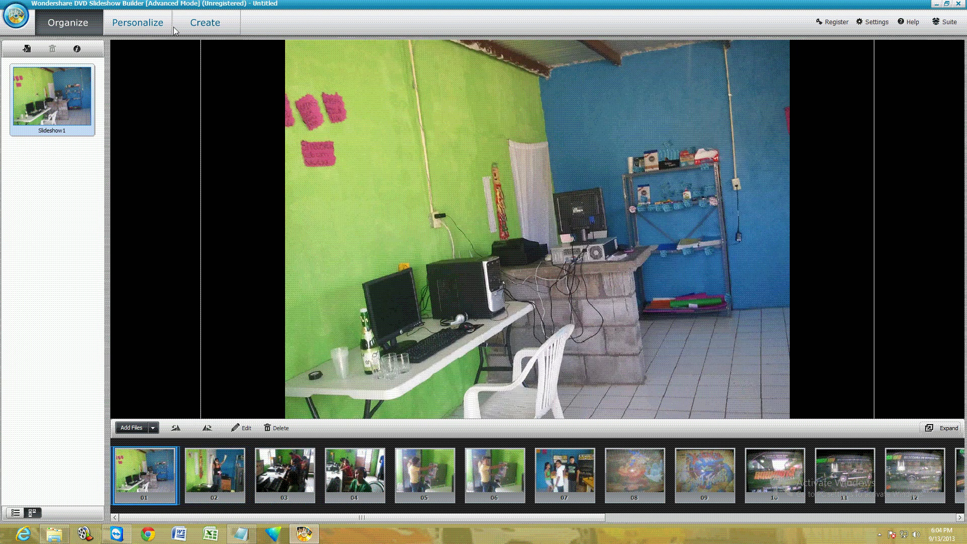
pyautogui.click(137, 28)
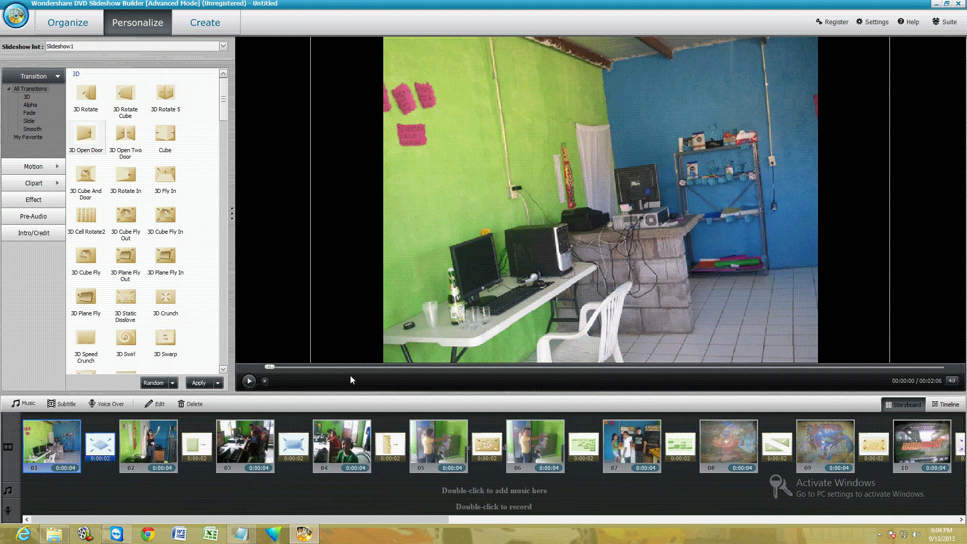
# Show photos 11–20 on the storyboard and play, then pause, the slideshow preview.
pyautogui.click(526, 518)
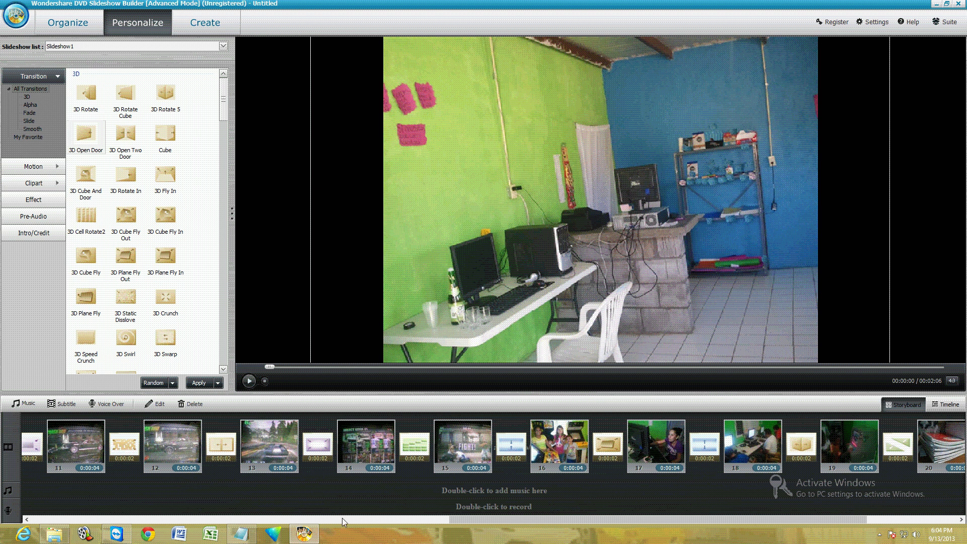
pyautogui.click(249, 381)
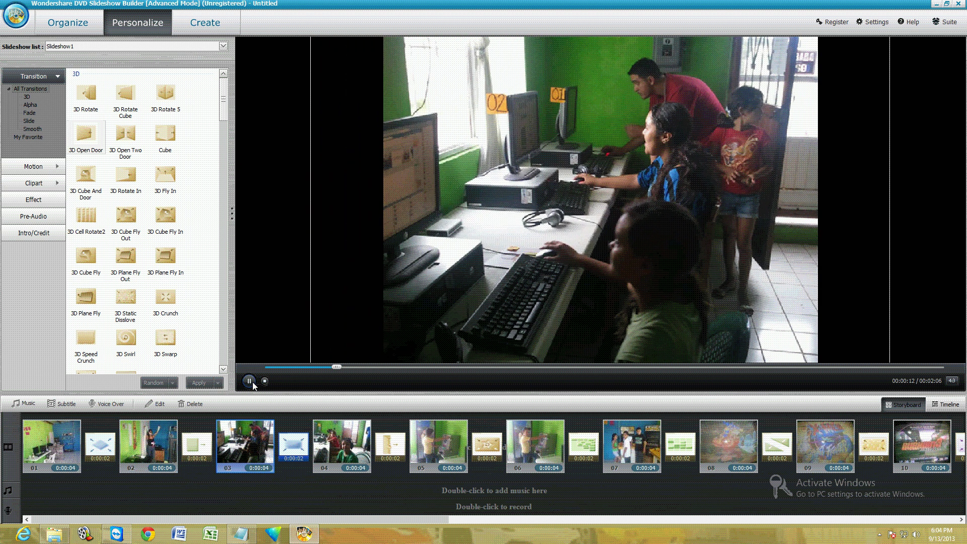
pyautogui.click(249, 380)
# Replace the 02–03 transition with 3D Cube Fly Out and play the preview.
pyautogui.click(196, 459)
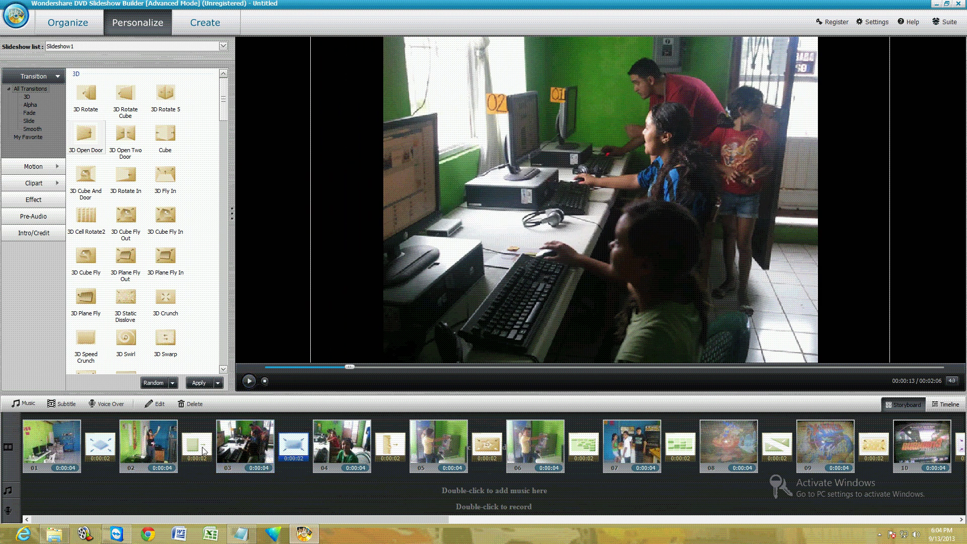
pyautogui.press('Delete')
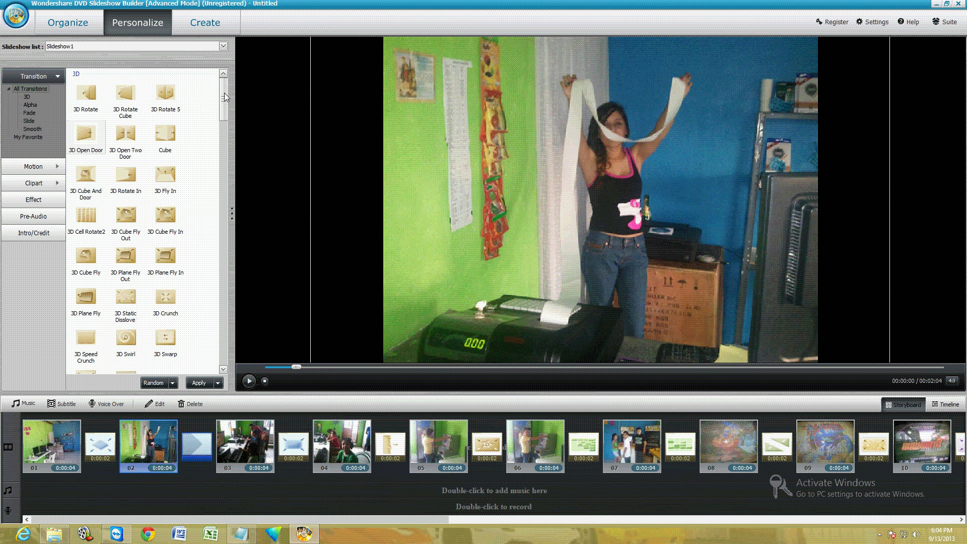
pyautogui.scroll(-2, 127, 145)
pyautogui.click(127, 144)
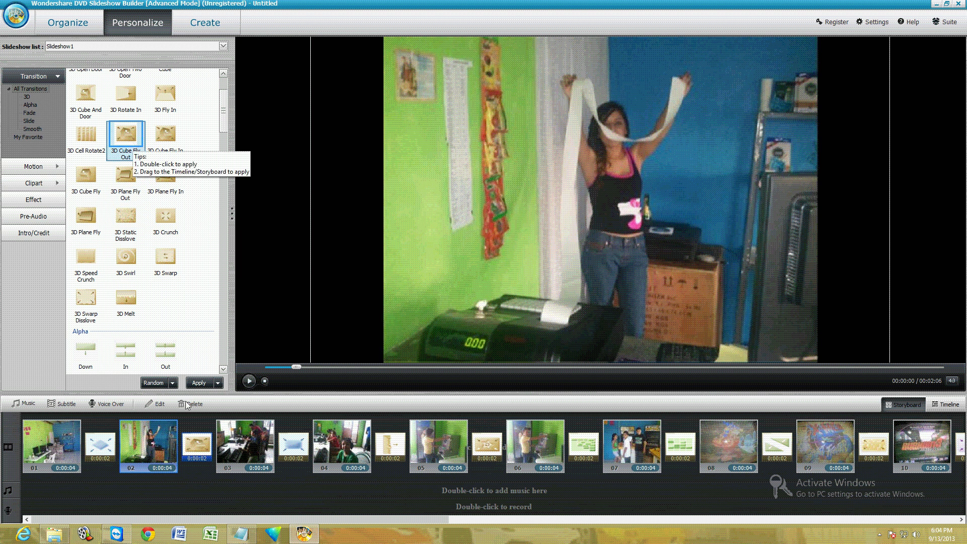
pyautogui.click(175, 442)
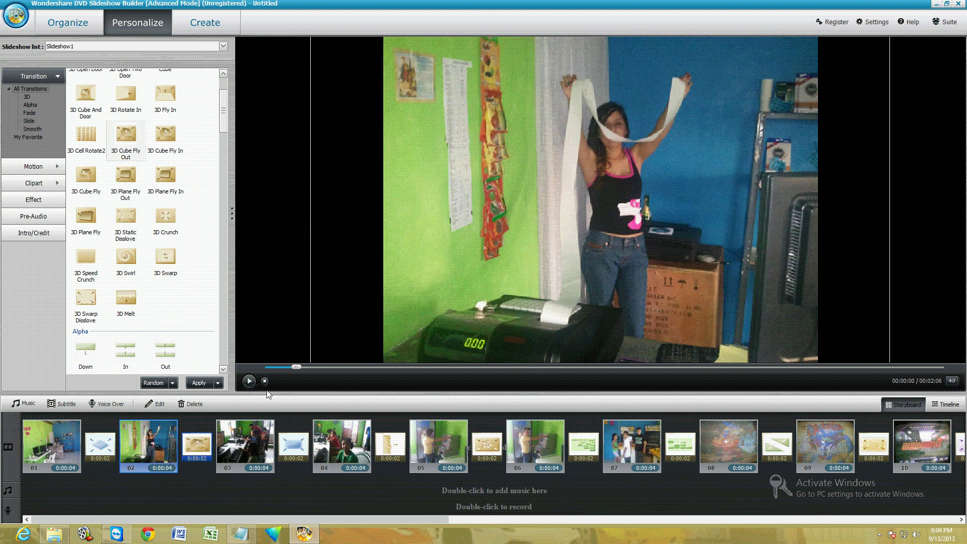
pyautogui.click(249, 382)
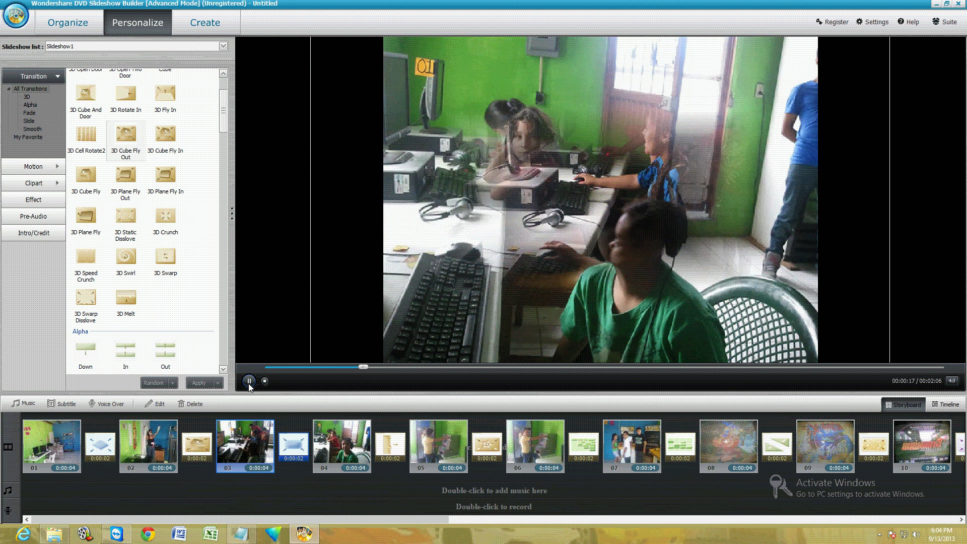
# Try Zoom Out 1, Bottom to Top 1, Top to Bottom 2, Left Bottom to Right Top 1 and Zoom Out 3 on photo 04, then set None.
pyautogui.click(249, 381)
pyautogui.click(45, 168)
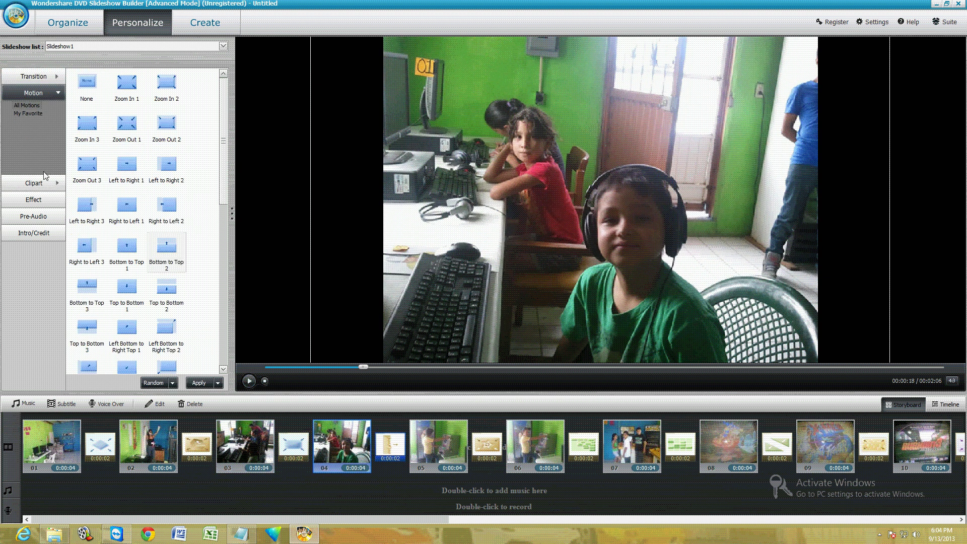
pyautogui.click(132, 129)
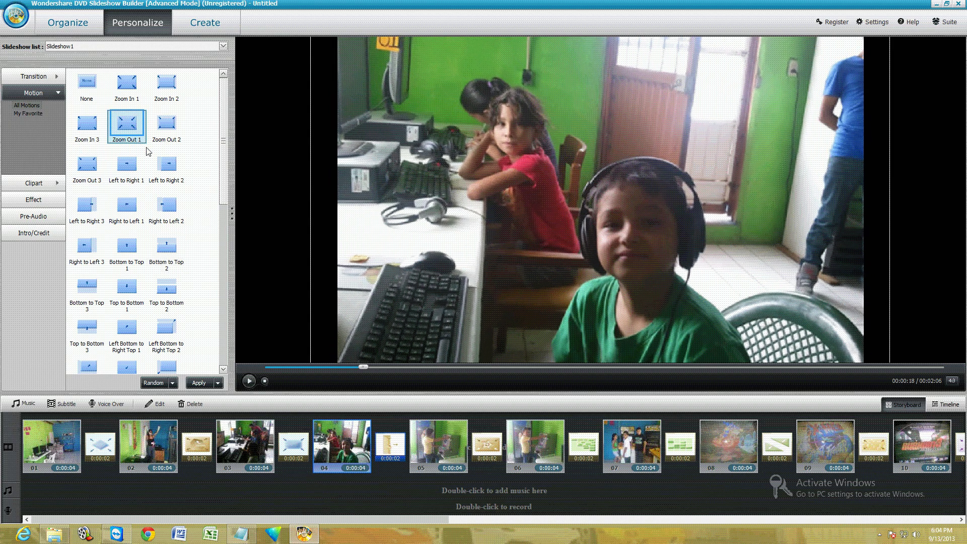
pyautogui.click(127, 247)
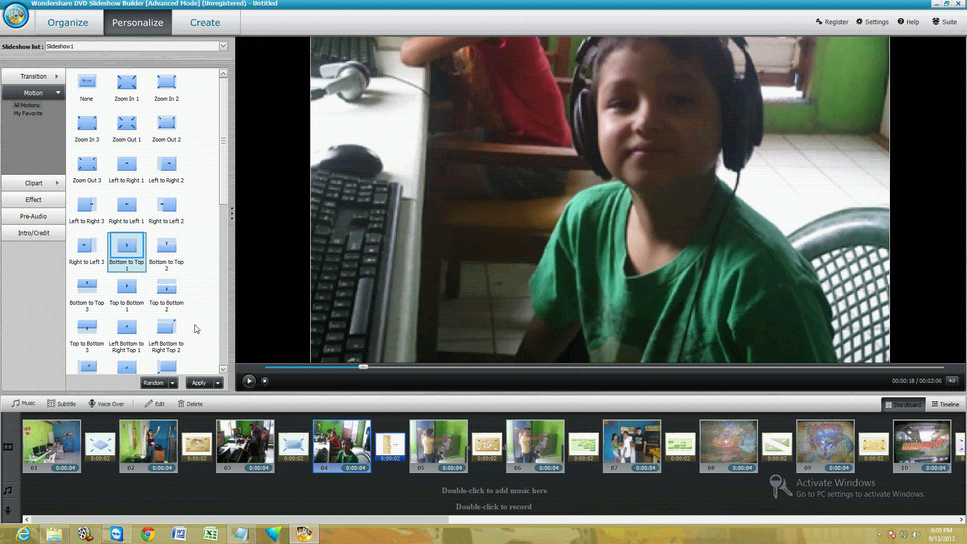
pyautogui.click(180, 295)
pyautogui.click(137, 331)
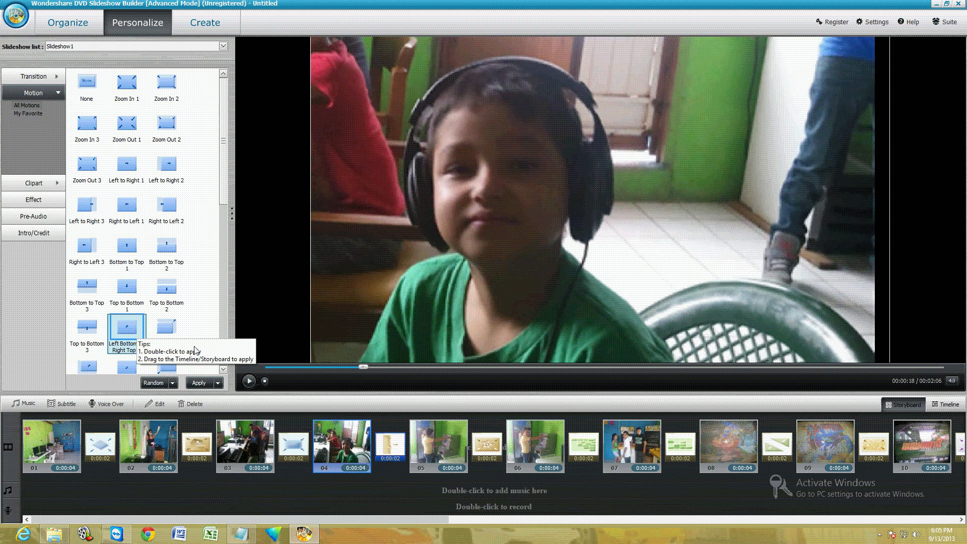
pyautogui.click(87, 166)
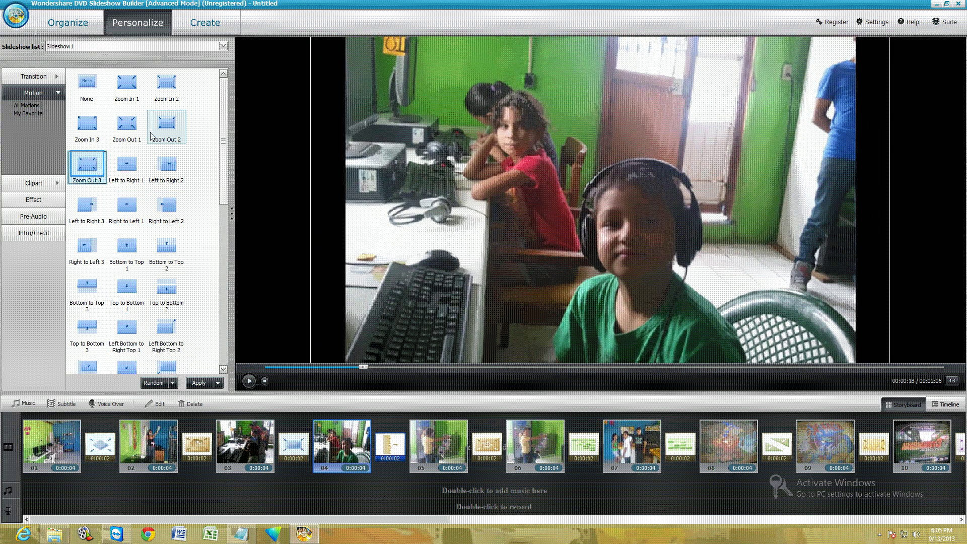
pyautogui.click(91, 92)
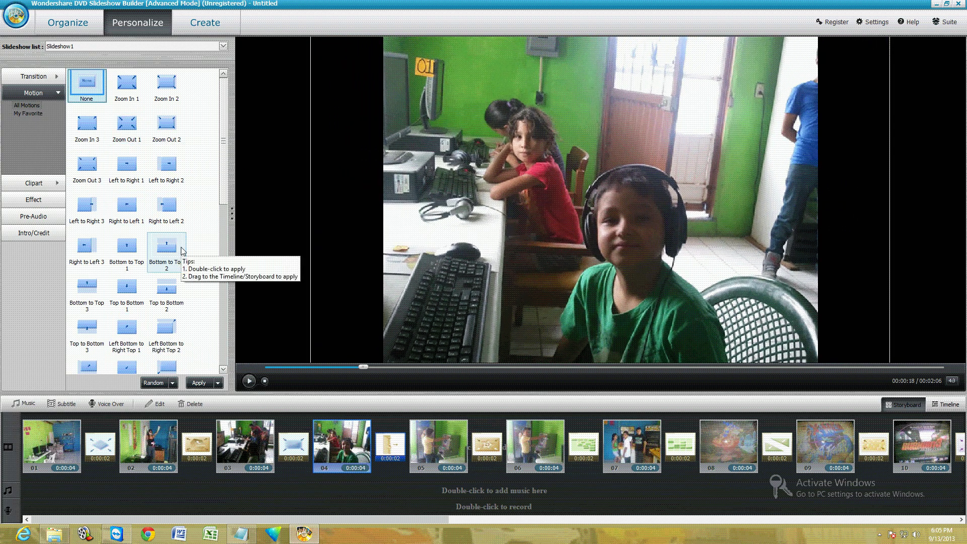
pyautogui.click(45, 201)
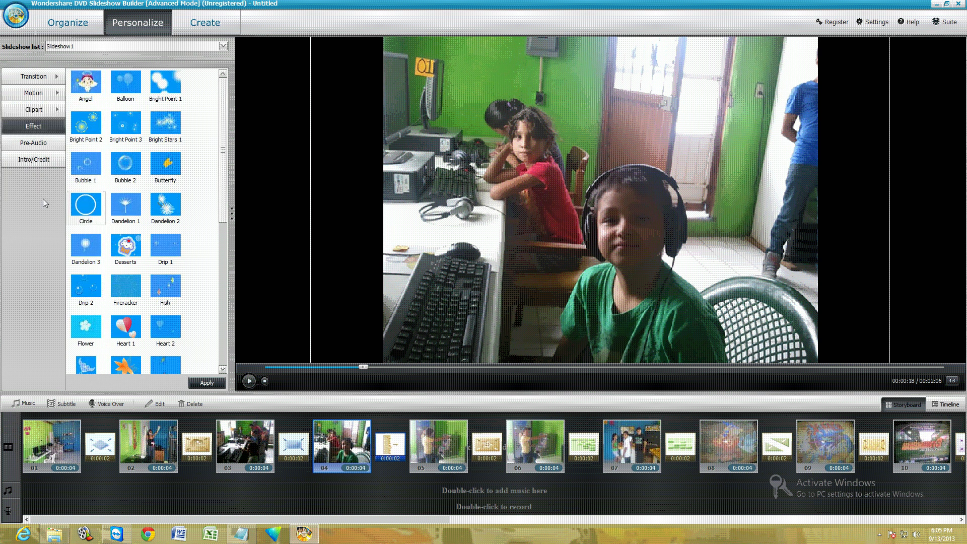
# Preview the Balloon, Angel, Dandelion 2, Circle and Heart 1 effects on photo 04.
pyautogui.click(125, 88)
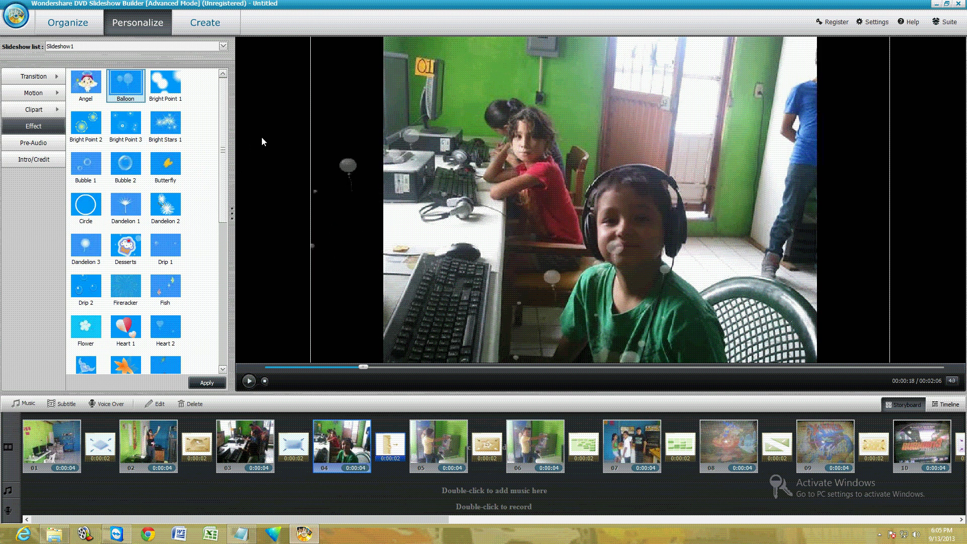
pyautogui.click(85, 83)
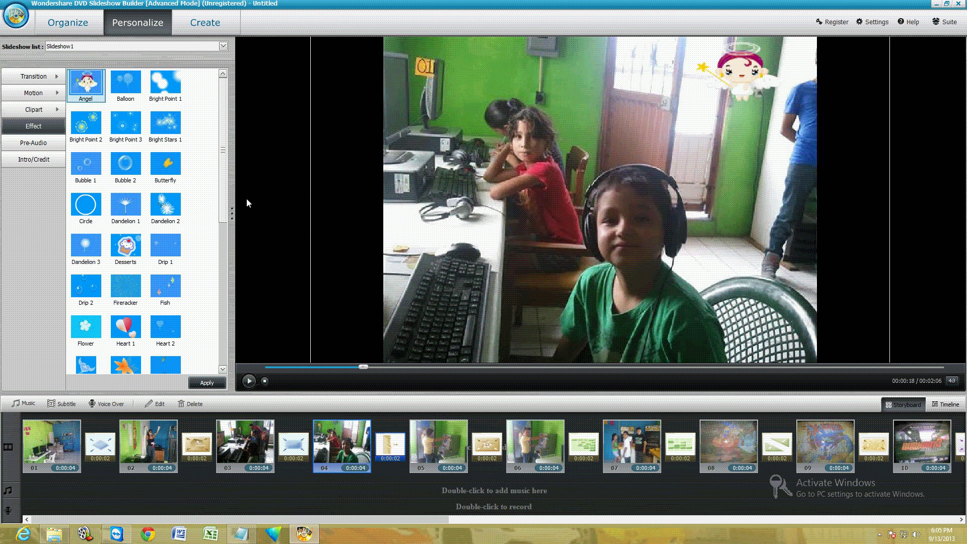
pyautogui.click(165, 204)
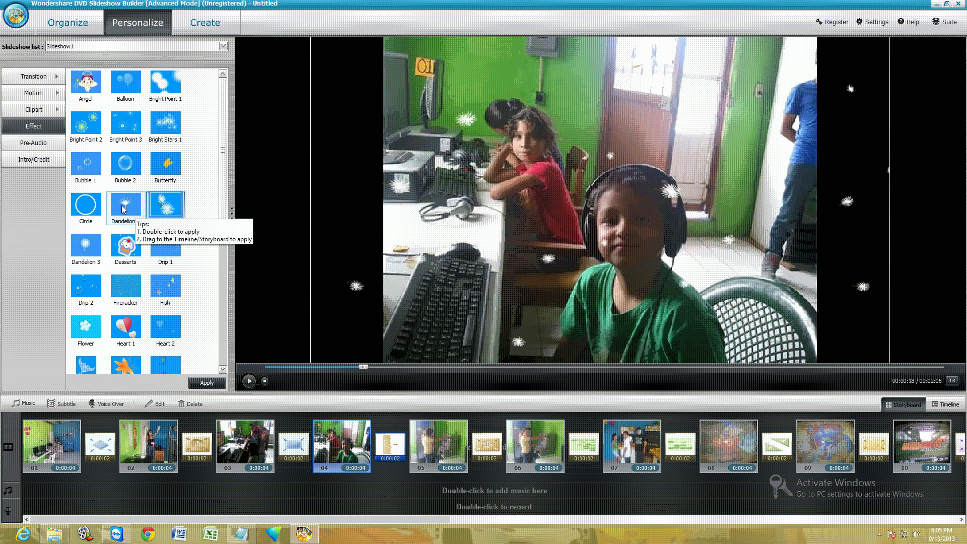
pyautogui.click(85, 204)
pyautogui.click(122, 332)
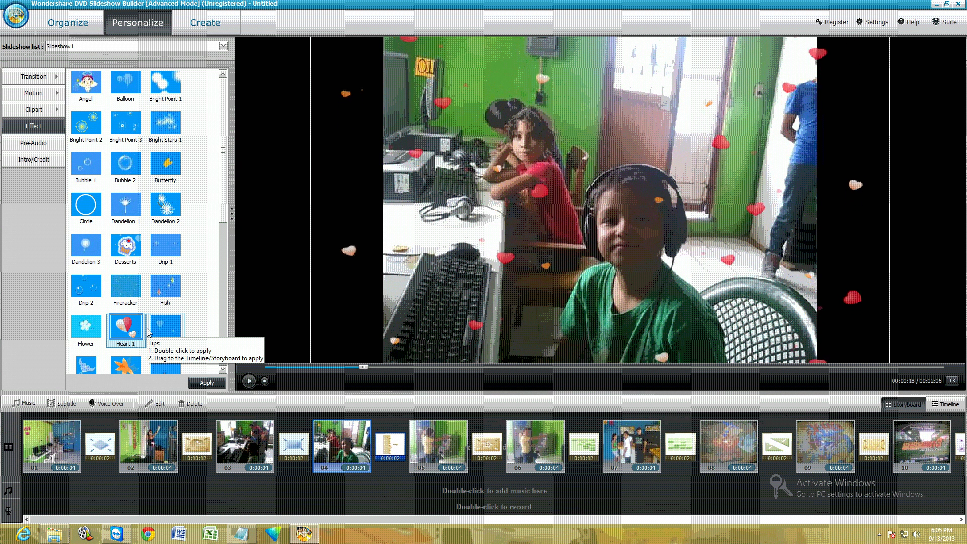
# Audition the Thunder, River1, Rooster1 and Ocean clips, then drag Bravo onto the pre-audio track.
pyautogui.click(32, 145)
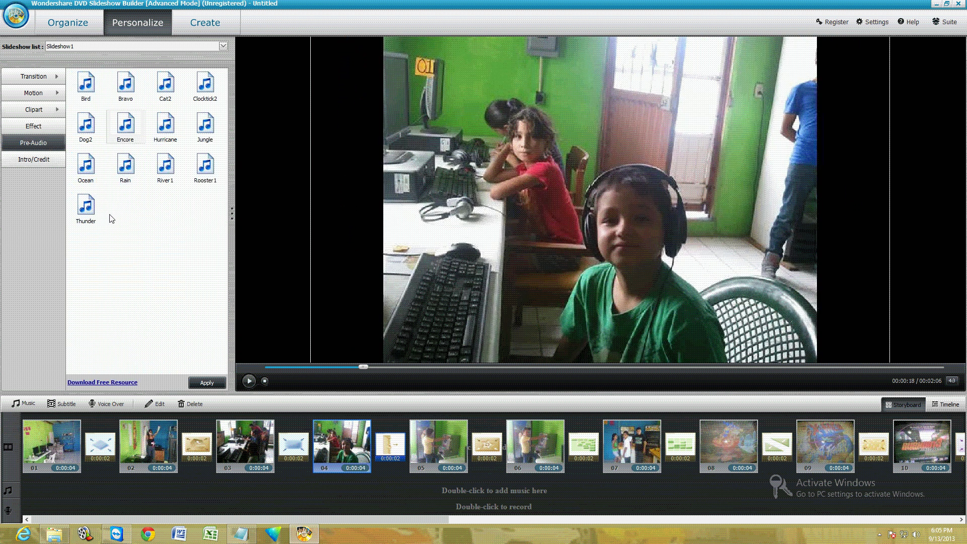
pyautogui.click(86, 207)
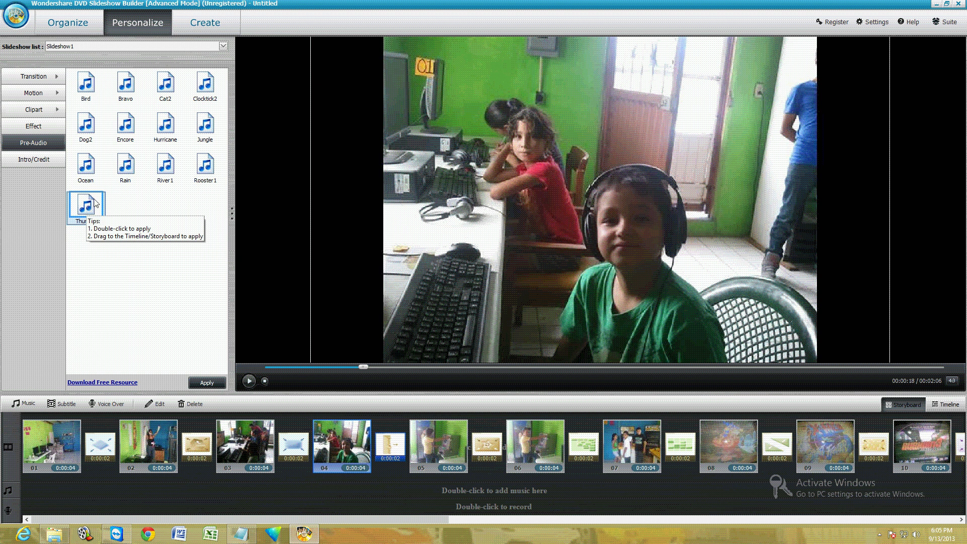
pyautogui.click(165, 167)
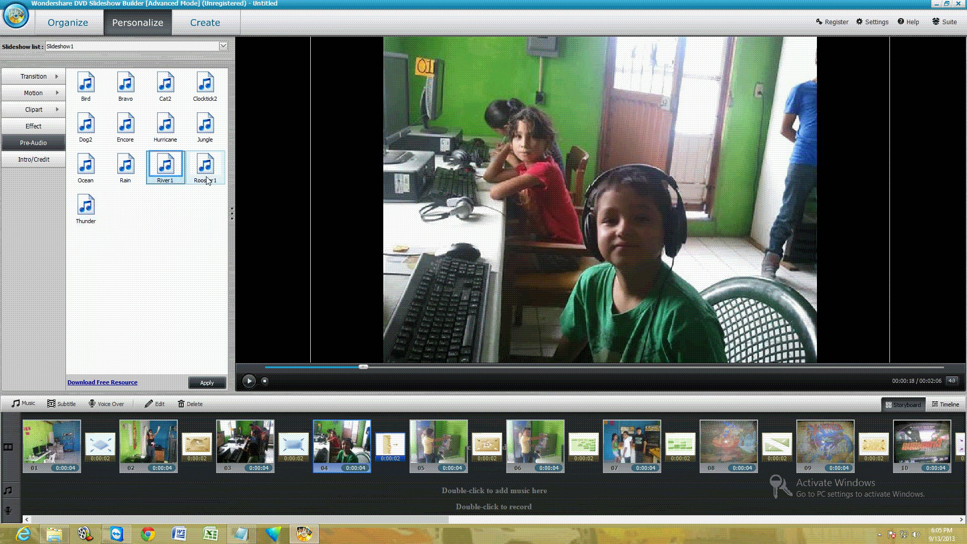
pyautogui.click(206, 168)
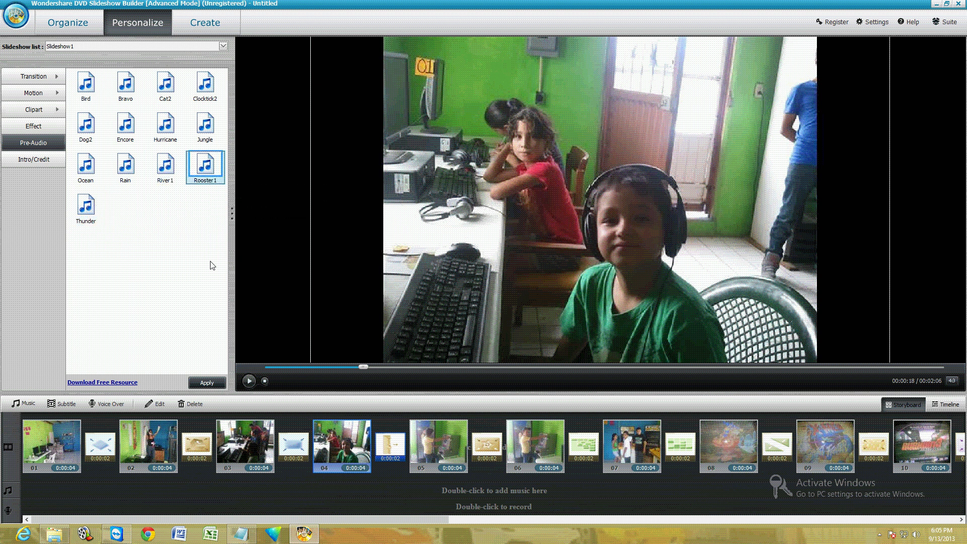
pyautogui.press('Left')
pyautogui.press('Left')
pyautogui.press('Left')
pyautogui.press('Left')
pyautogui.press('Left')
pyautogui.press('Left')
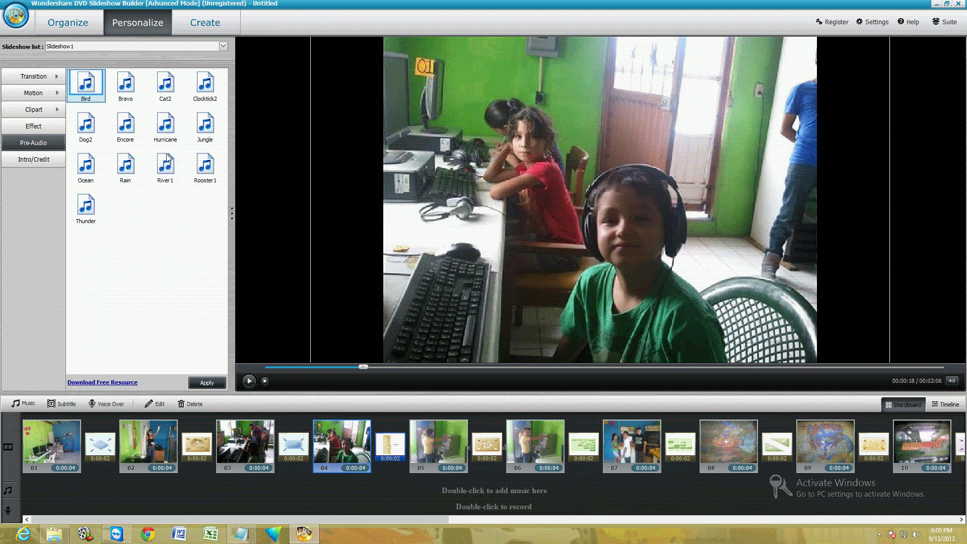
pyautogui.click(126, 83)
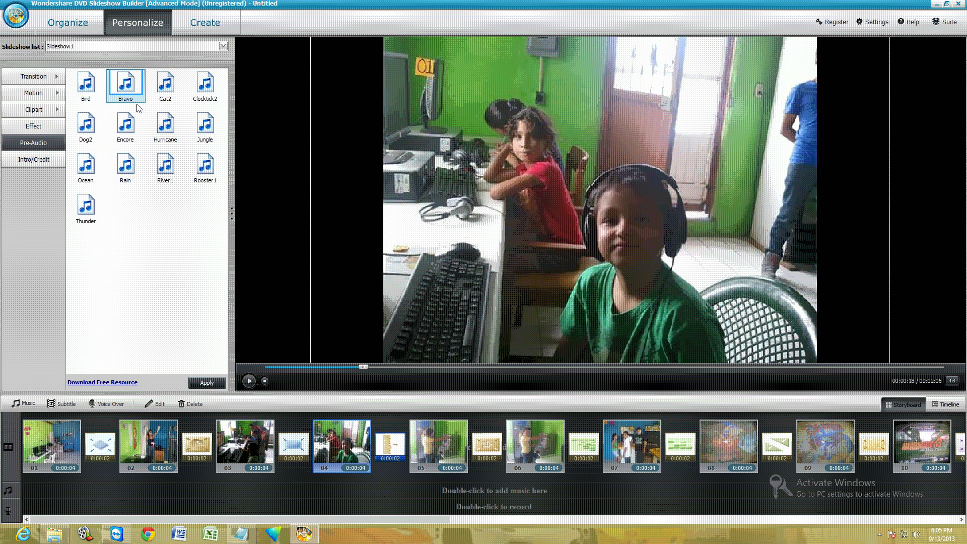
pyautogui.moveTo(134, 91); pyautogui.dragTo(26, 487)
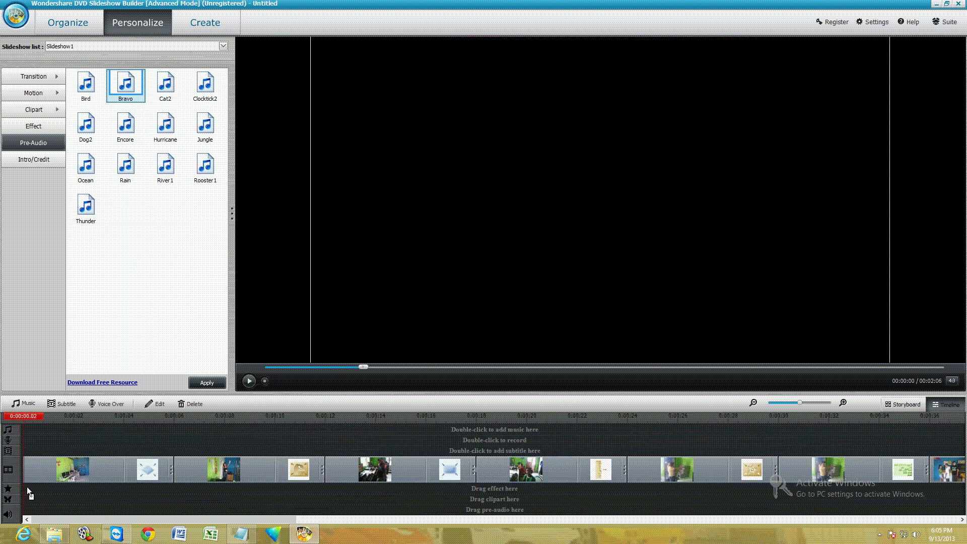
# Rewind and play the preview with the Bravo pre-audio, then stop it and go to the Create page.
pyautogui.moveTo(358, 369); pyautogui.dragTo(268, 365)
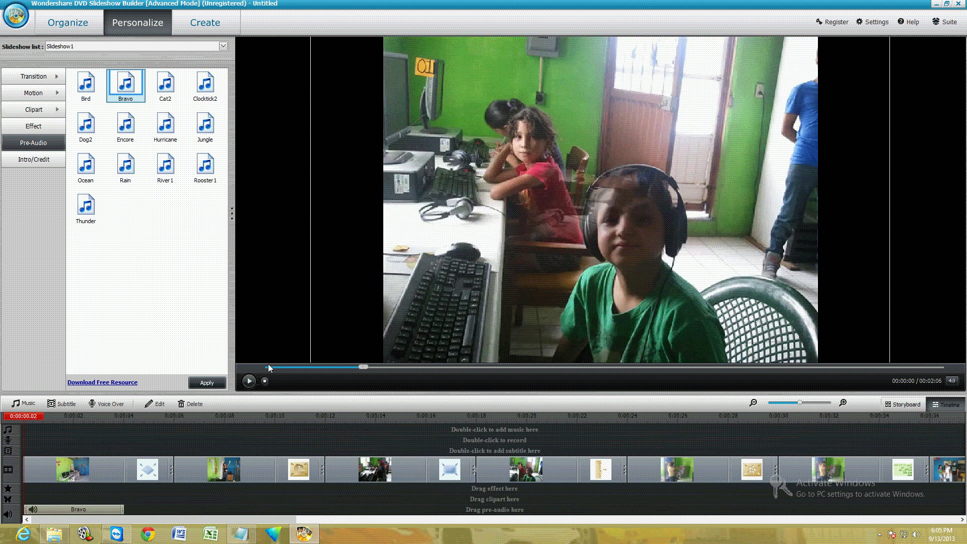
pyautogui.click(248, 381)
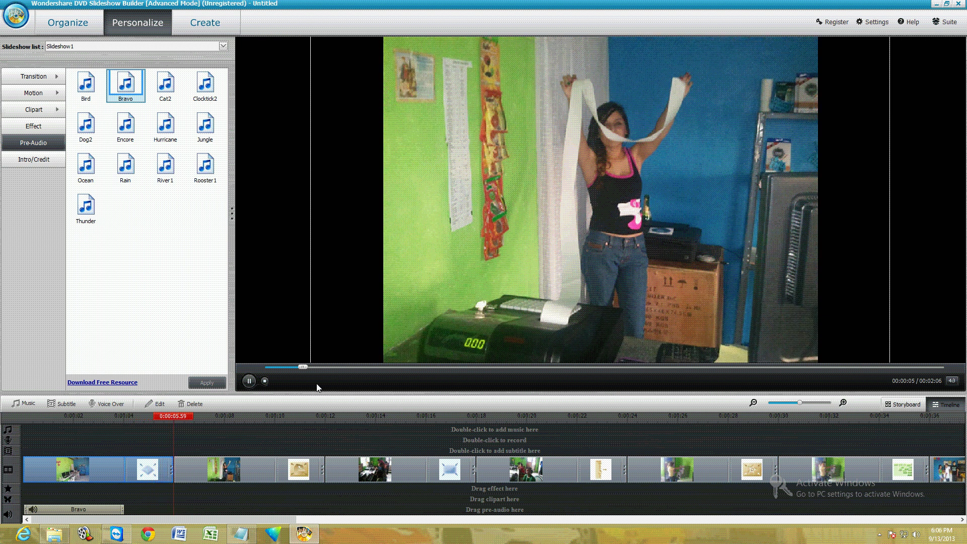
pyautogui.click(249, 381)
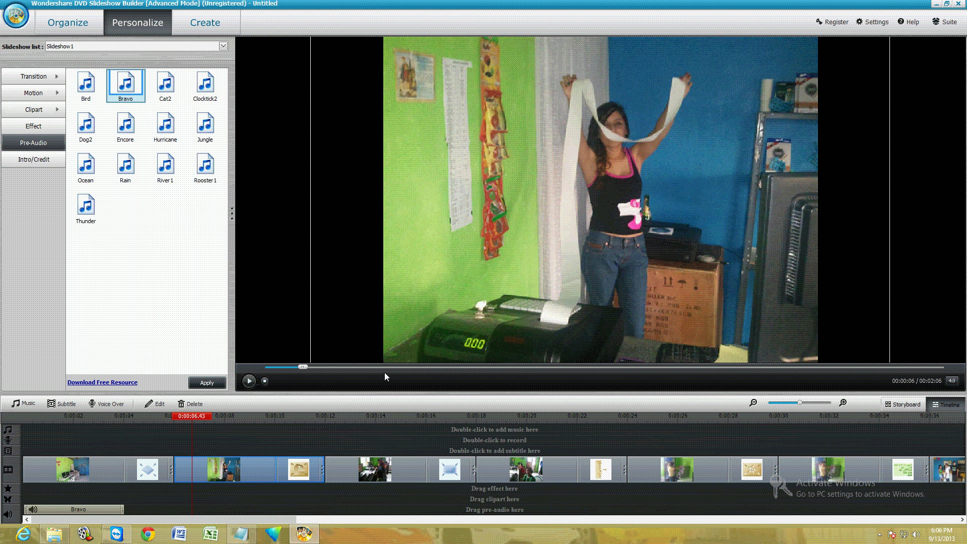
pyautogui.click(203, 24)
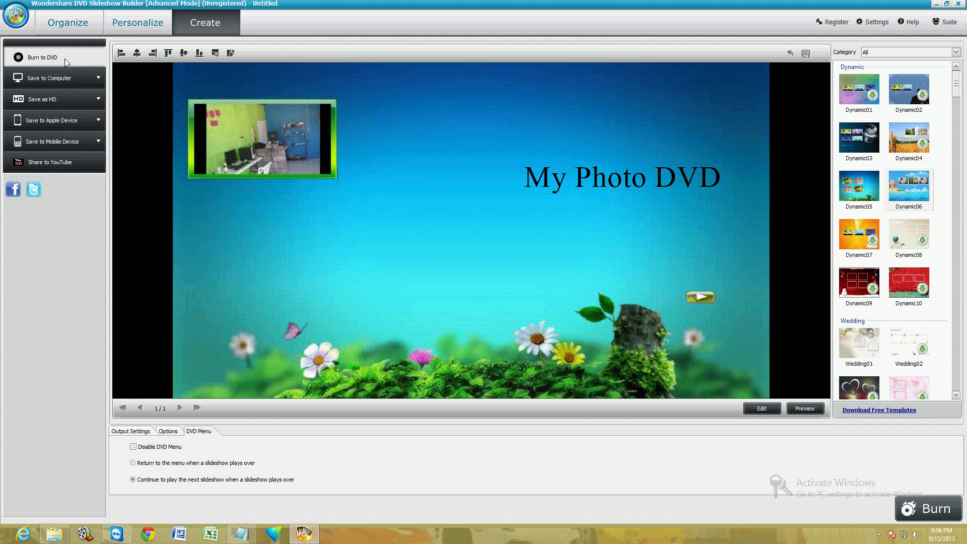
pyautogui.click(69, 83)
# Look through the HD, Apple device and mobile output formats, then choose Burn to DVD again.
pyautogui.click(70, 99)
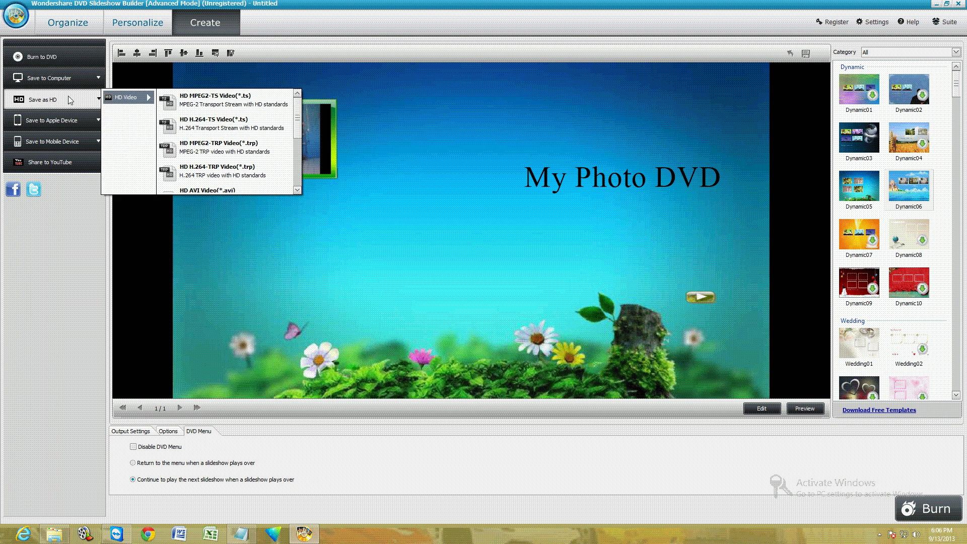
pyautogui.click(70, 121)
pyautogui.click(73, 142)
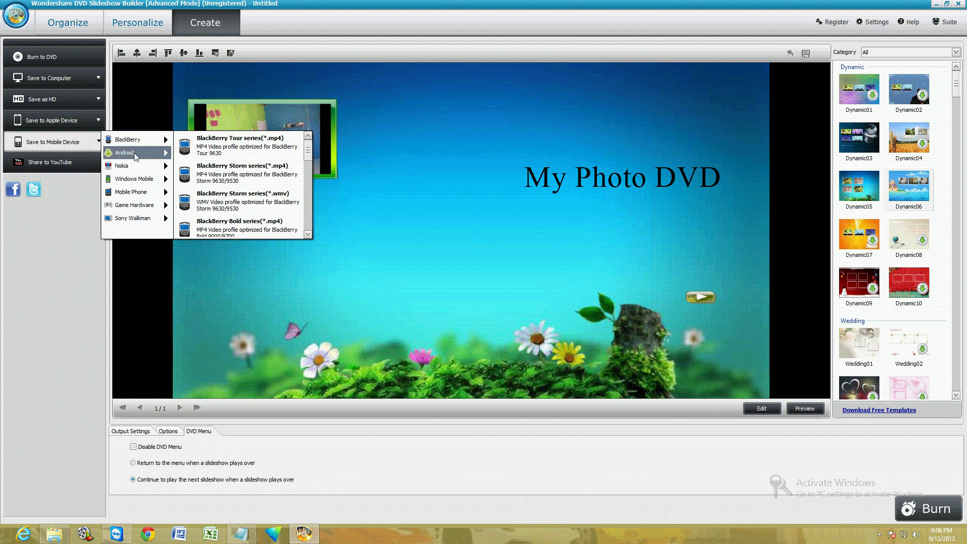
pyautogui.moveTo(136, 157)
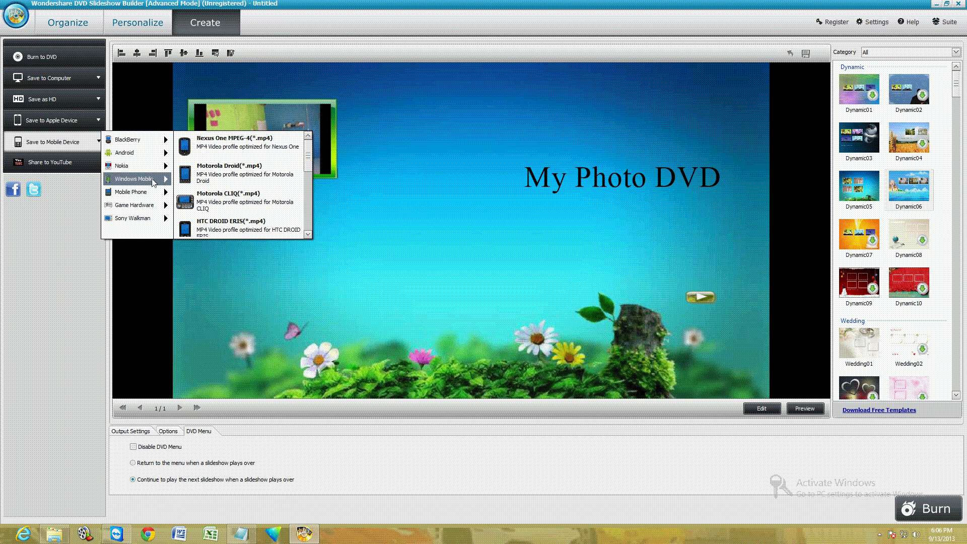
pyautogui.moveTo(154, 184)
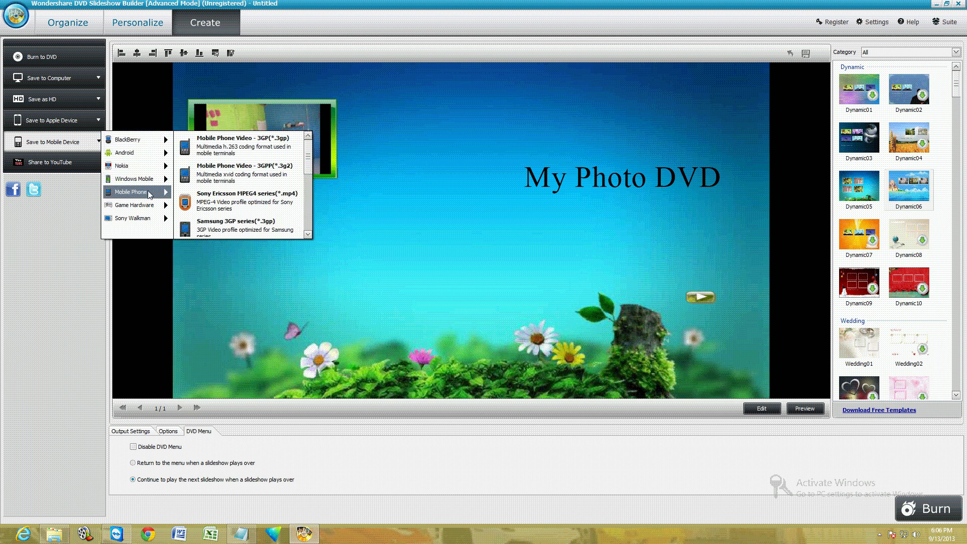
pyautogui.moveTo(147, 219)
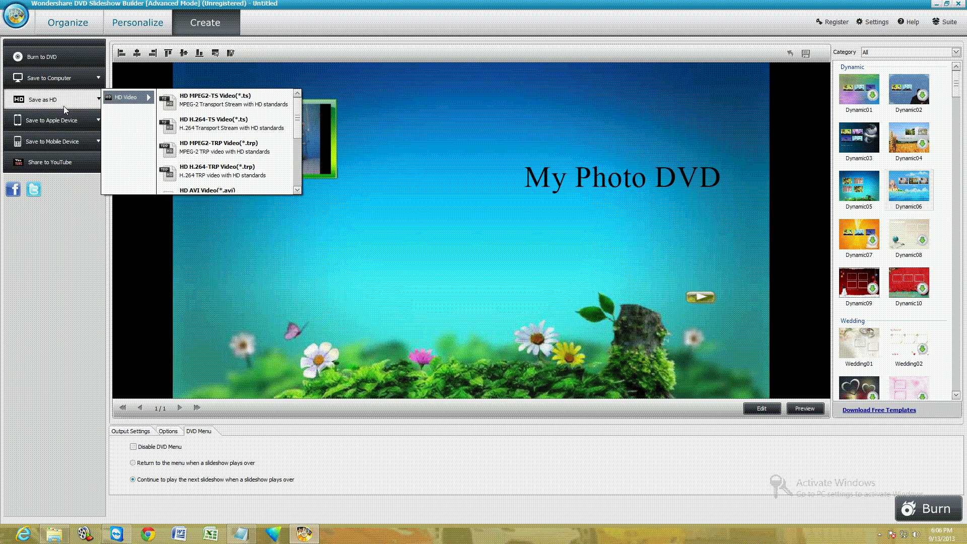
pyautogui.moveTo(68, 121)
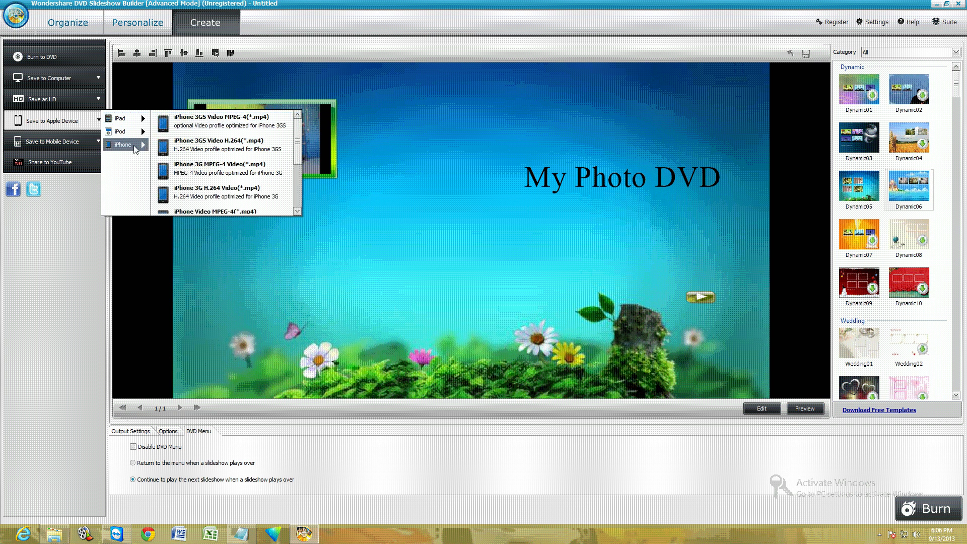
pyautogui.click(60, 58)
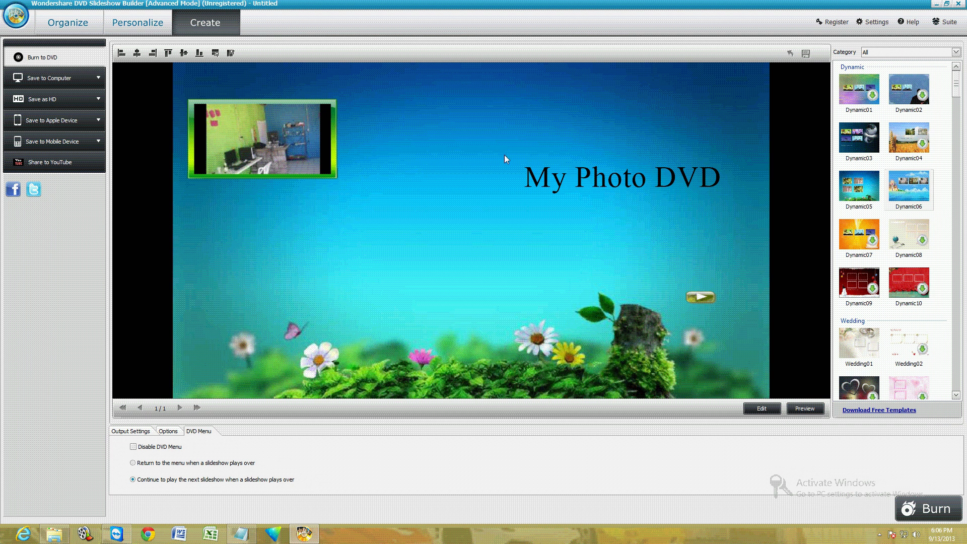
# Change the menu title text to 'test' and apply the Dynamic06 castle template.
pyautogui.doubleClick(604, 183)
pyautogui.moveTo(514, 165); pyautogui.dragTo(610, 224)
pyautogui.hotkey('ctrl', 'a')
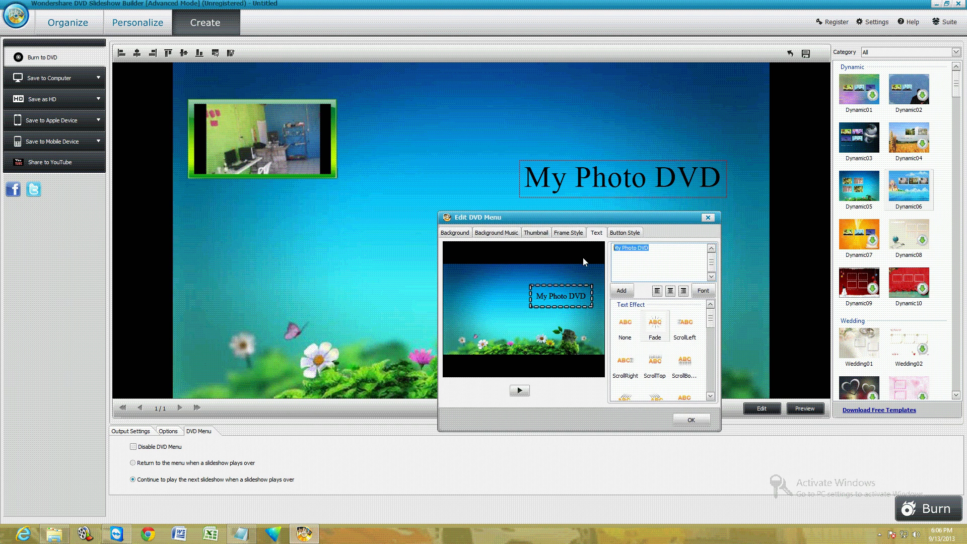
pyautogui.write('test')
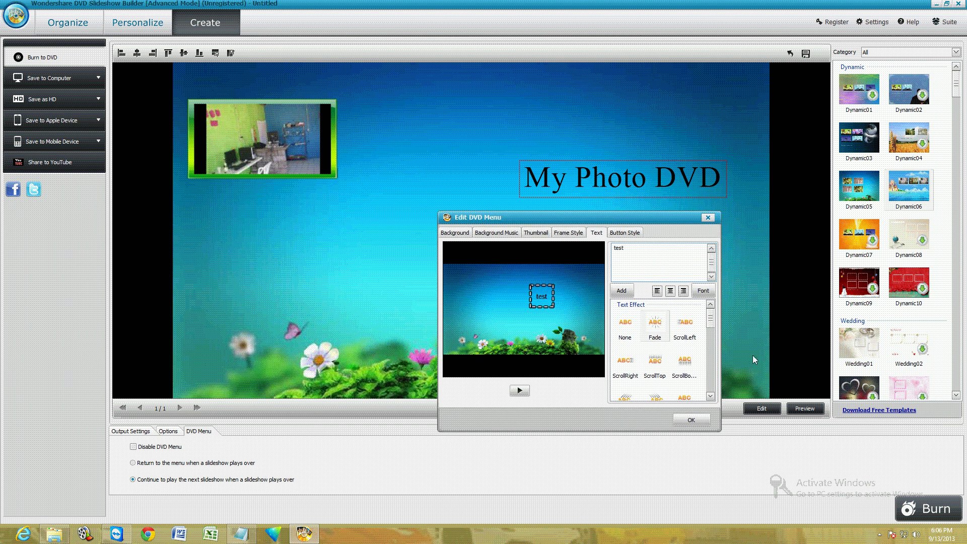
pyautogui.click(699, 423)
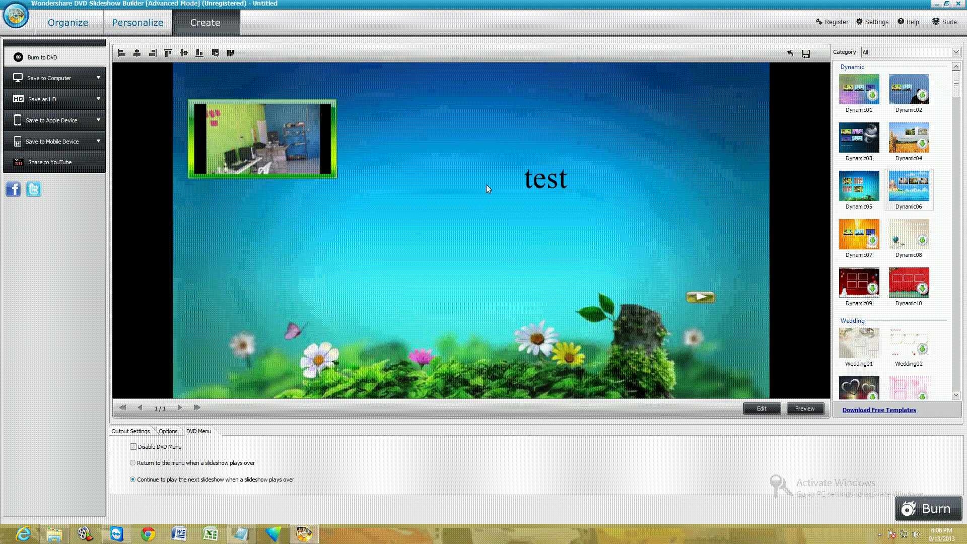
pyautogui.click(551, 195)
pyautogui.click(908, 185)
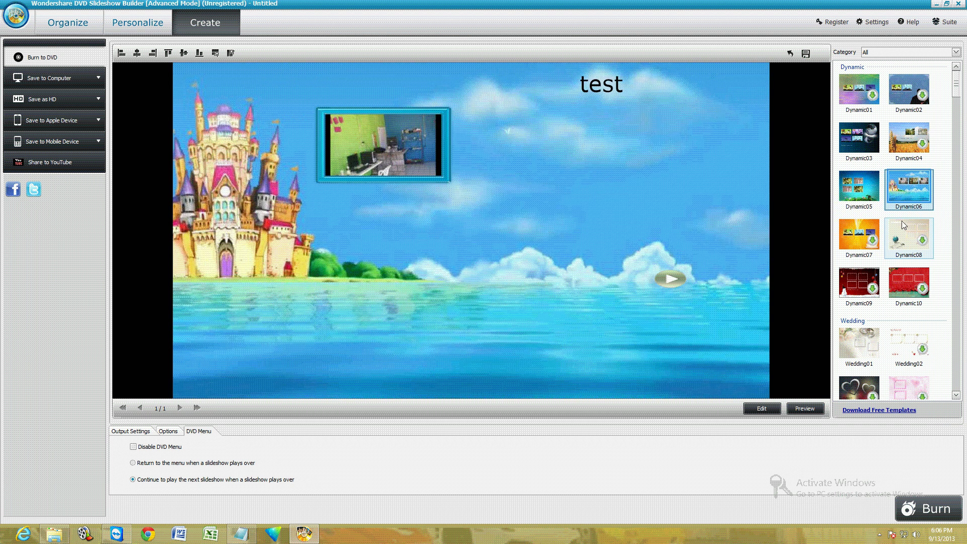
# Try the Dynamic07, Dynamic10 and Wedding03 templates, then download and apply Wedding06.
pyautogui.click(862, 238)
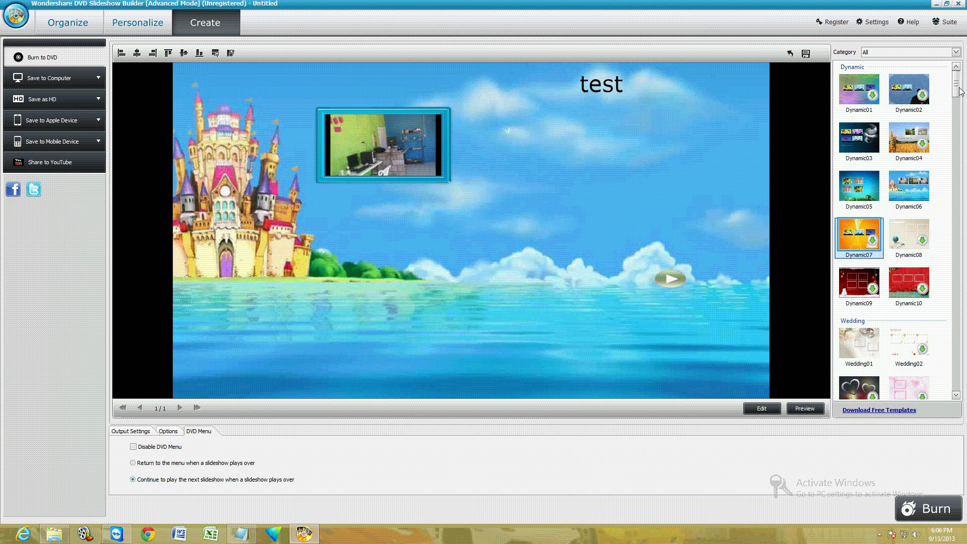
pyautogui.scroll(-2, 959, 91)
pyautogui.click(913, 174)
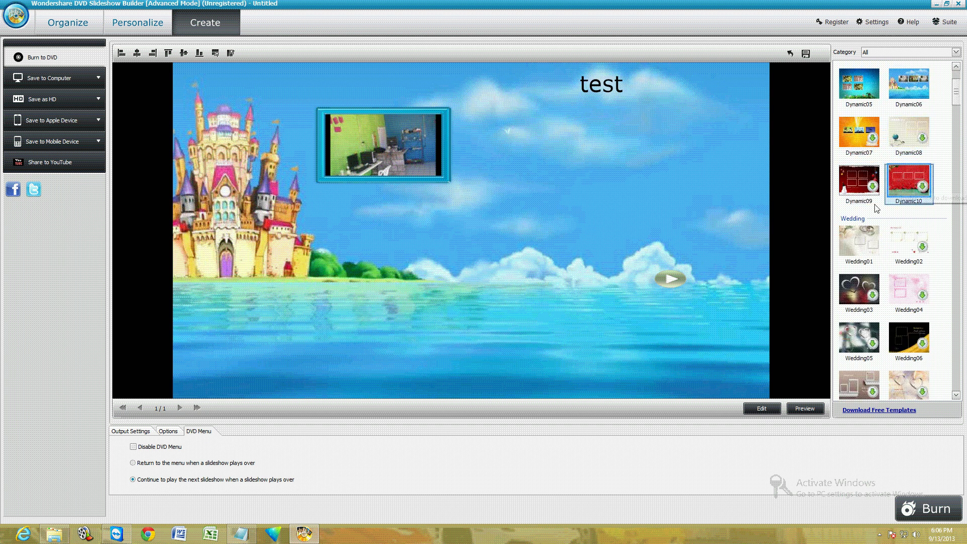
pyautogui.click(858, 289)
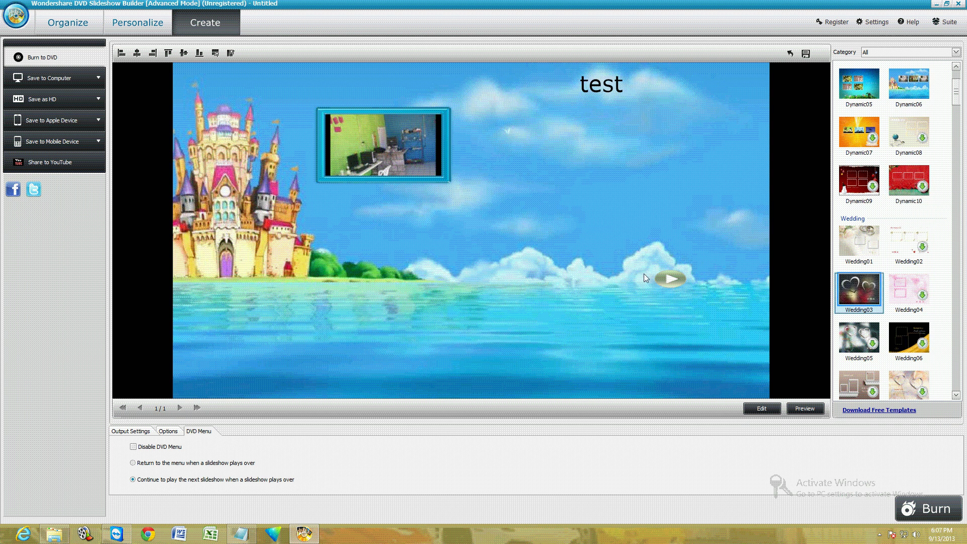
pyautogui.moveTo(956, 92); pyautogui.dragTo(955, 104)
pyautogui.click(858, 146)
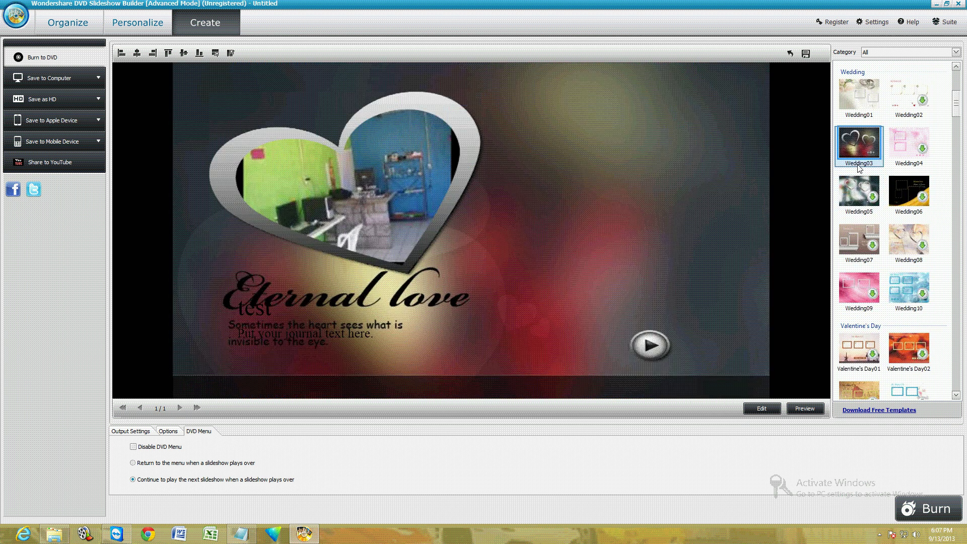
pyautogui.click(911, 189)
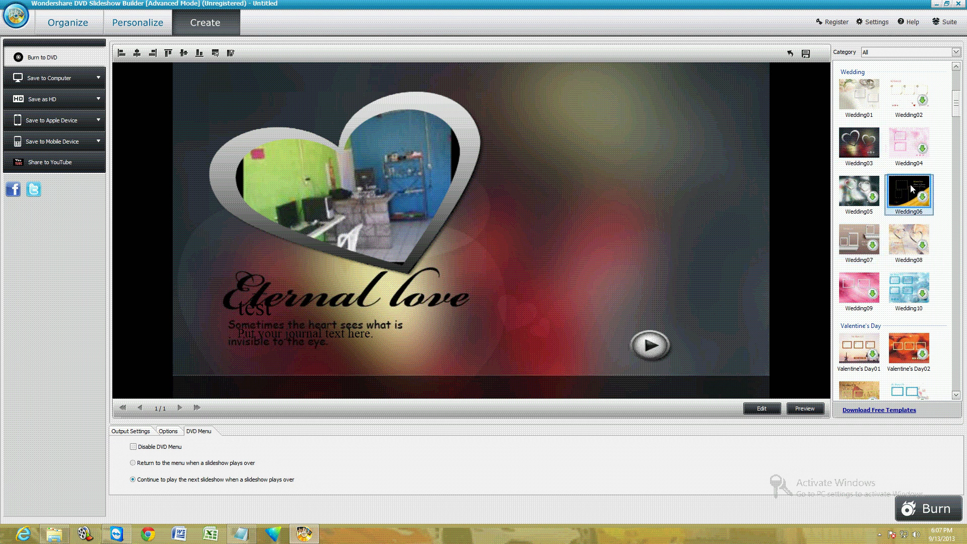
pyautogui.doubleClick(916, 197)
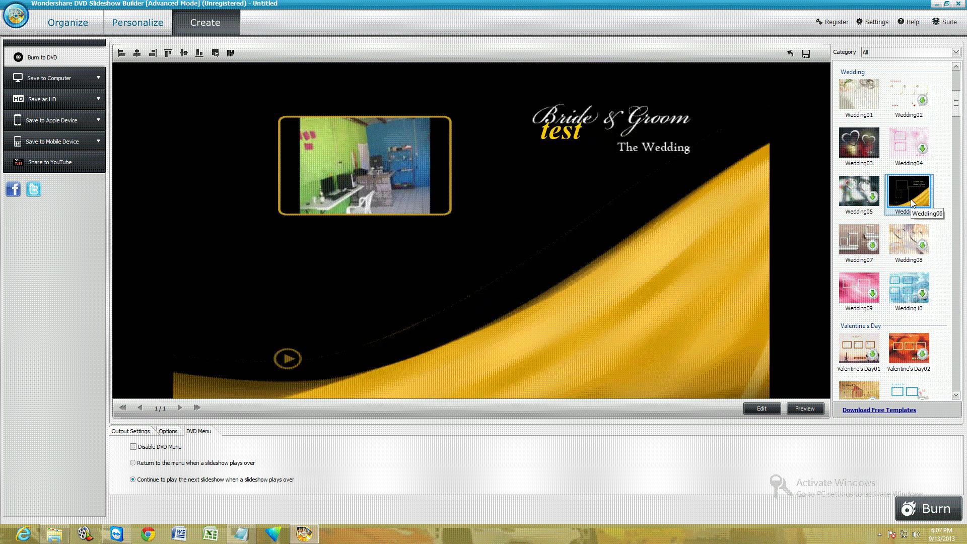
pyautogui.scroll(5, 911, 211)
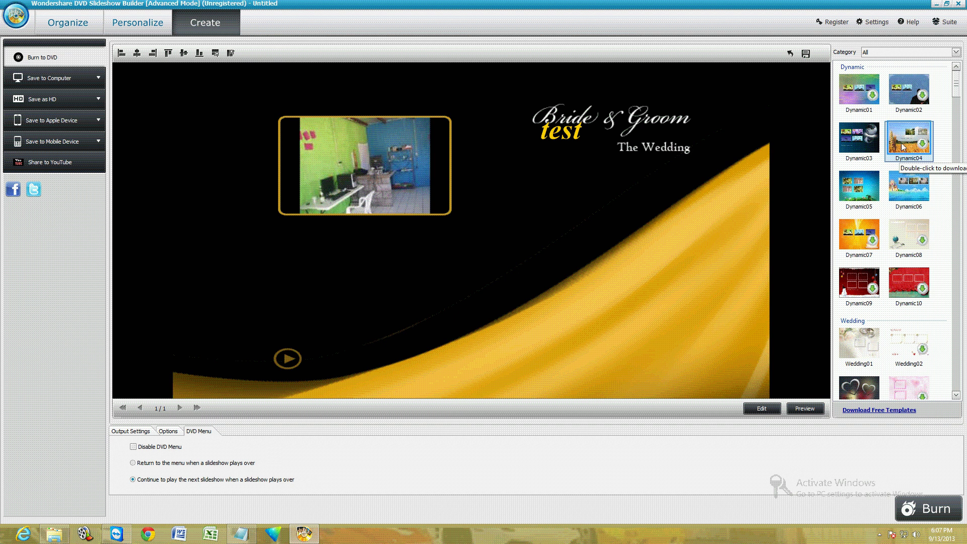
# Choose 'WMV - Windows Media Video (*.wmv)' as the Save to Computer format, then browse for a folder.
pyautogui.click(56, 78)
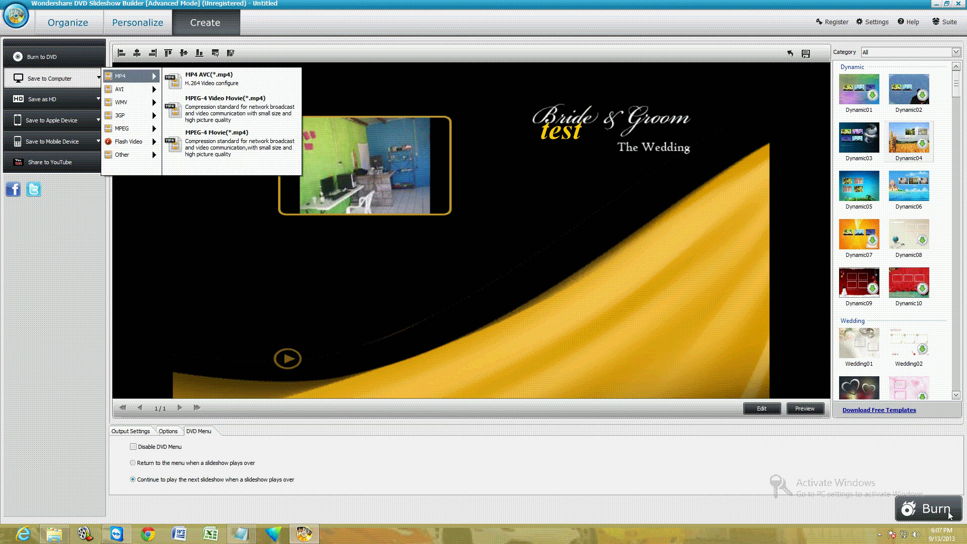
pyautogui.click(43, 83)
pyautogui.moveTo(137, 91)
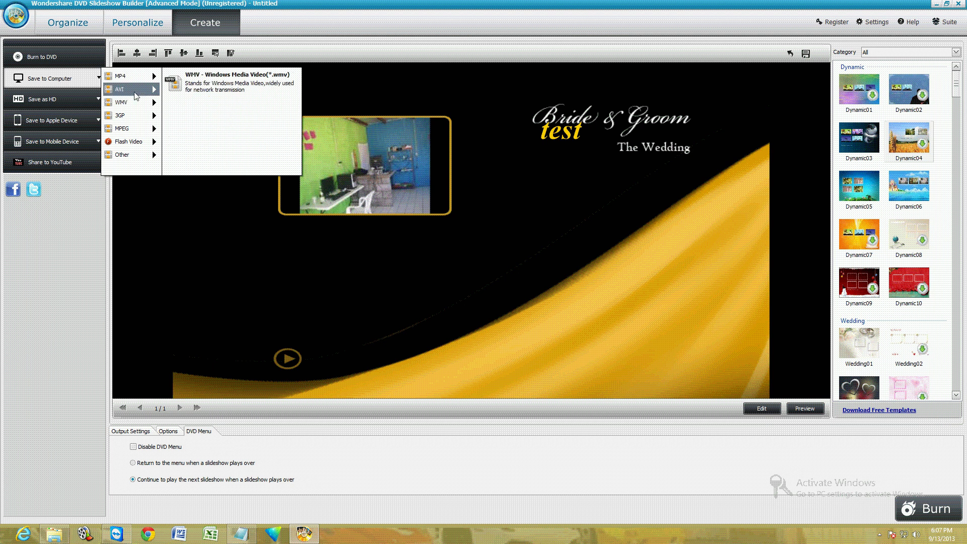
pyautogui.moveTo(140, 107)
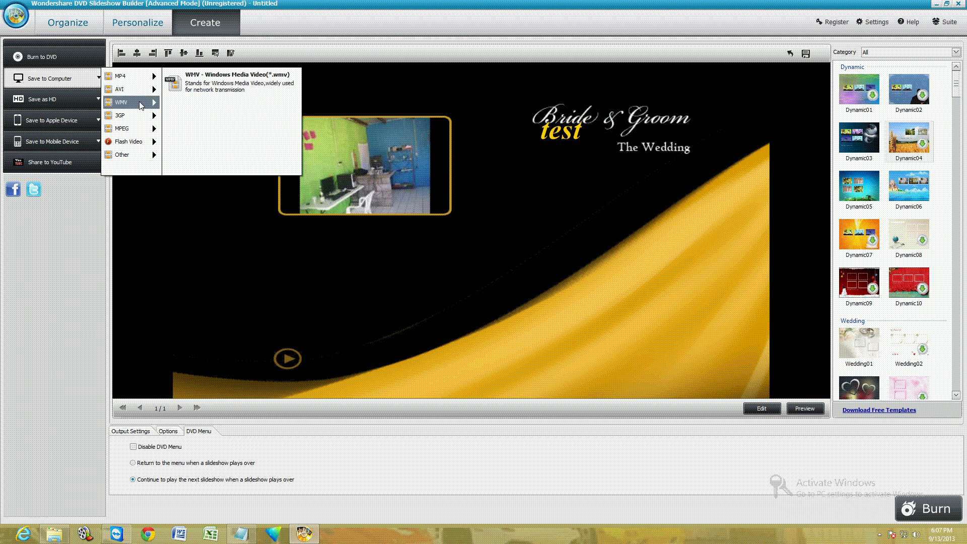
pyautogui.click(225, 90)
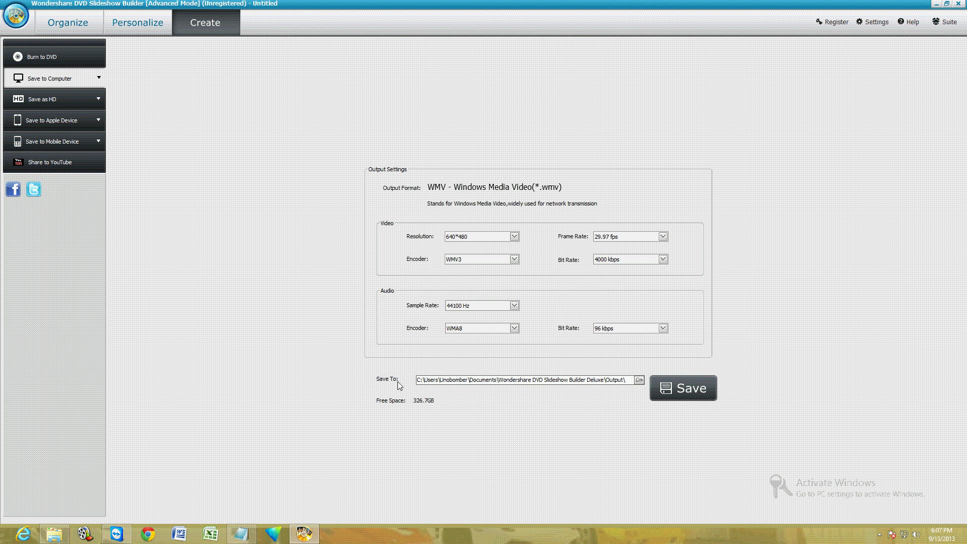
pyautogui.click(639, 381)
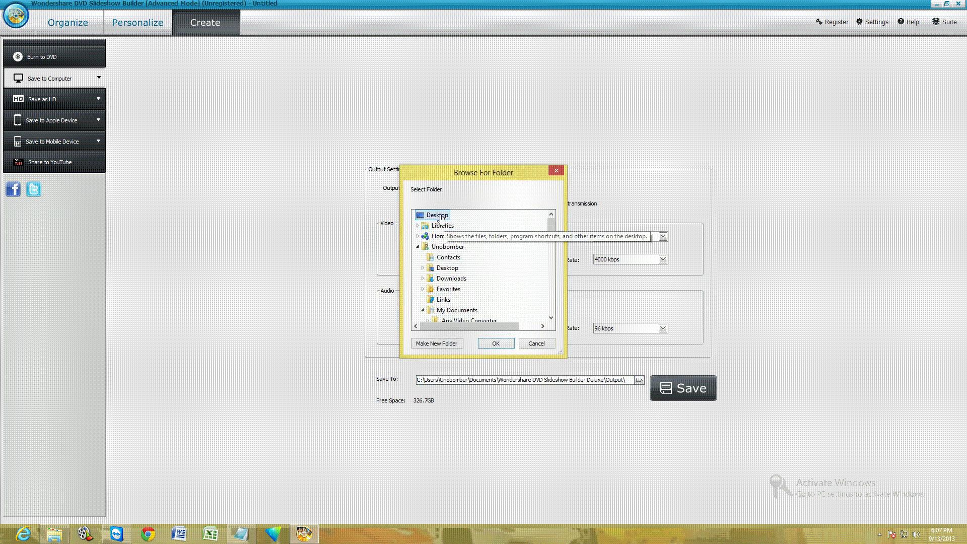
# Save the WMV video to the Desktop, accept the trial watermark notice, and clear the default project name.
pyautogui.click(505, 346)
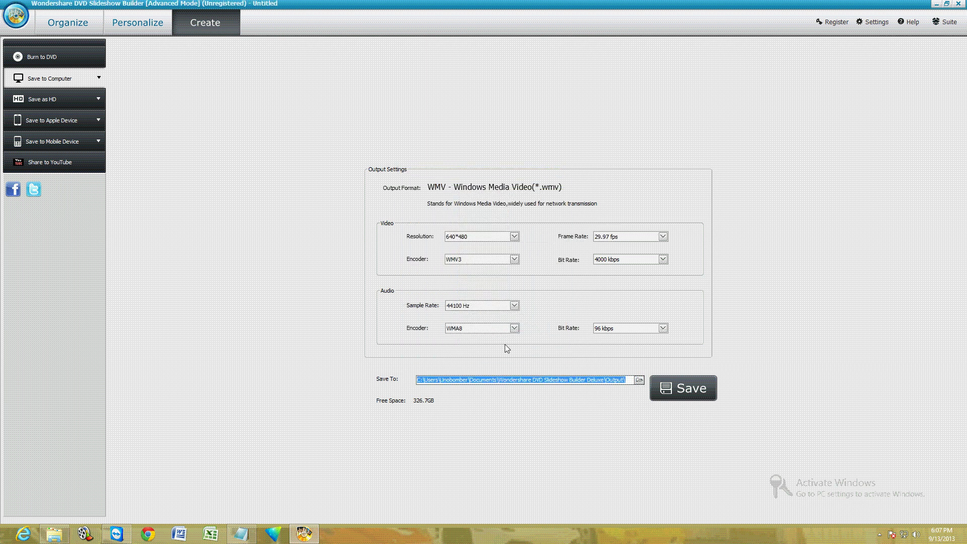
pyautogui.click(683, 390)
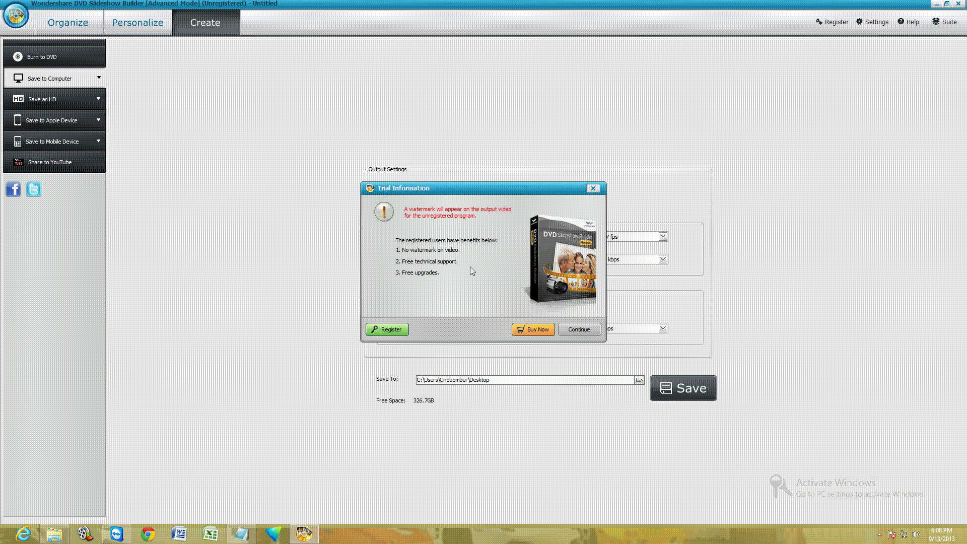
pyautogui.click(578, 330)
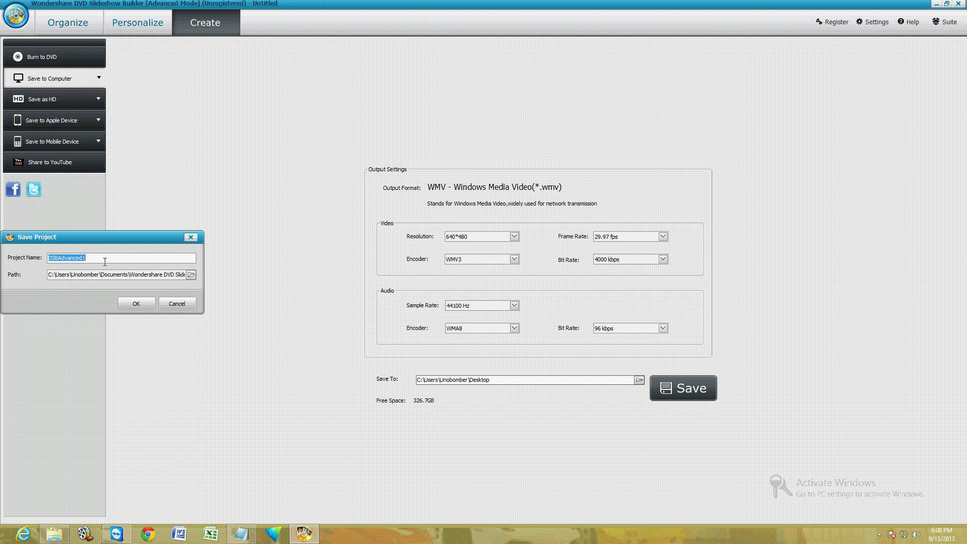
pyautogui.press('BackSpace')
# Confirm the project name 'test' so the WMV slideshow starts building.
pyautogui.click(147, 306)
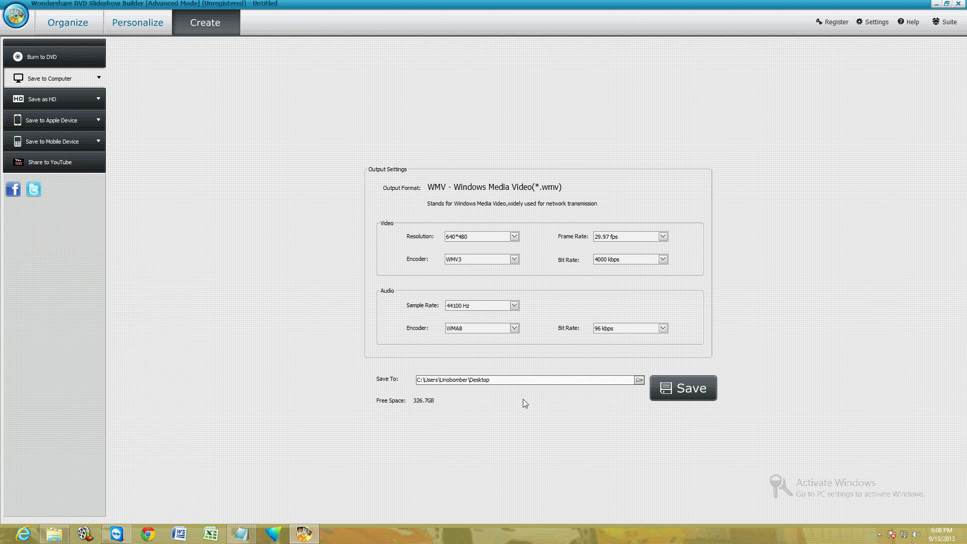